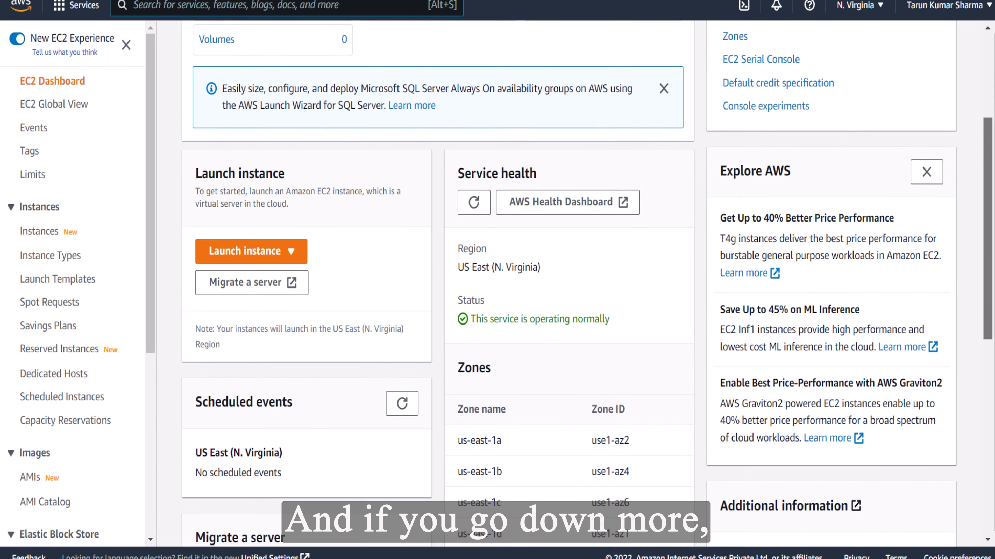
Look over the EC2 dashboard's resource and service sections, and open the list of instances
scroll(251, 243, down, 3)
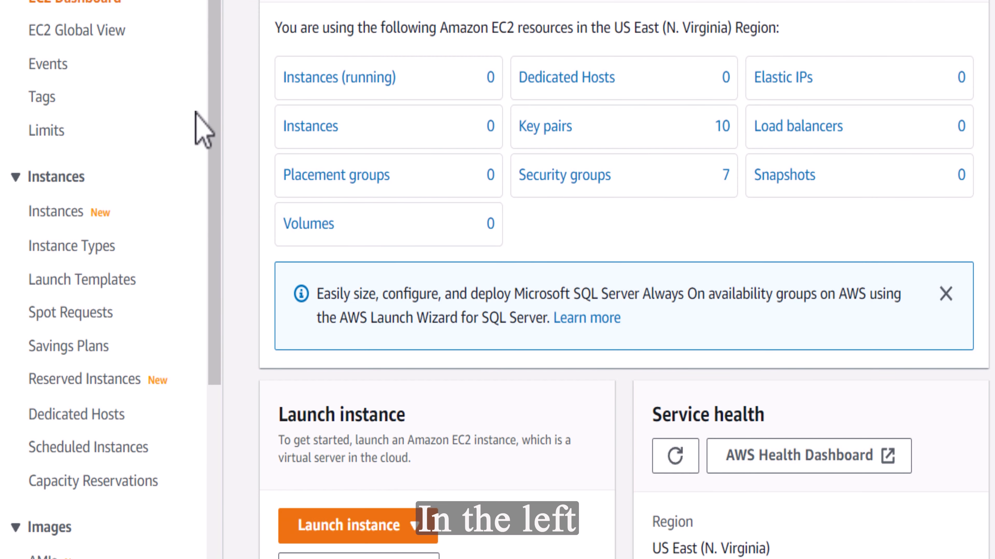
scroll(143, 157, down, 2)
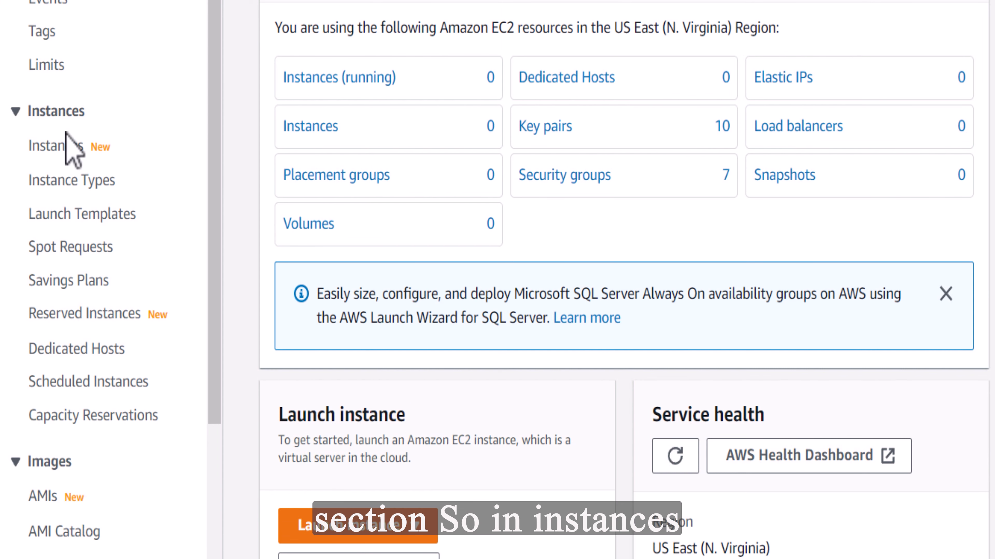
click(70, 155)
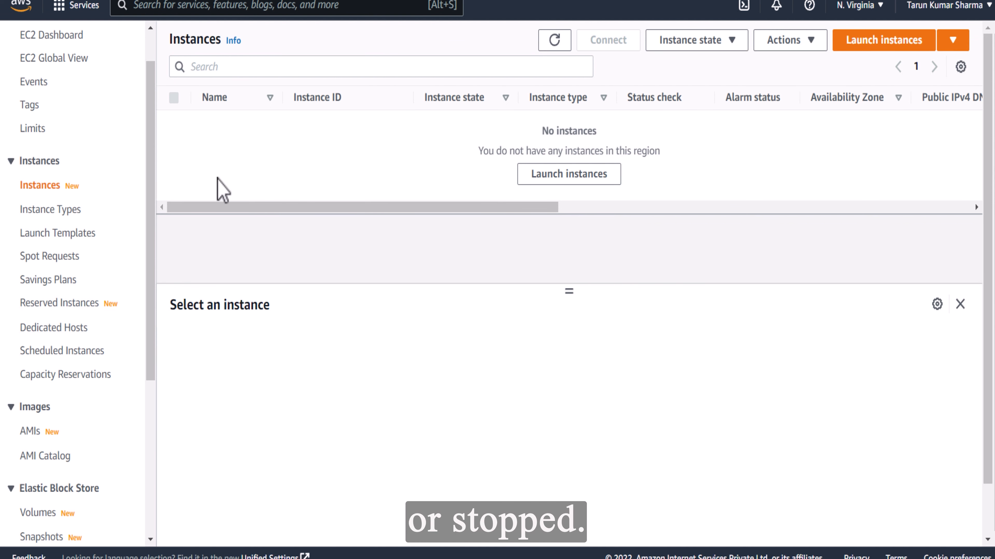
Open the instance types catalogue and look through the available types with their vCPUs, architecture and memory
click(51, 209)
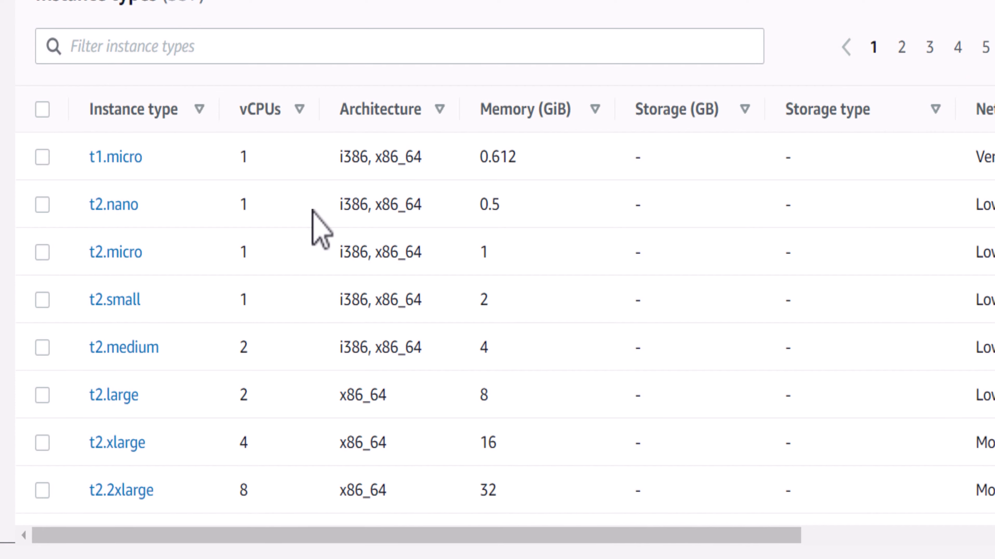
scroll(497, 321, down, 1)
scroll(497, 321, up, 1)
scroll(498, 321, down, 4)
scroll(497, 322, up, 4)
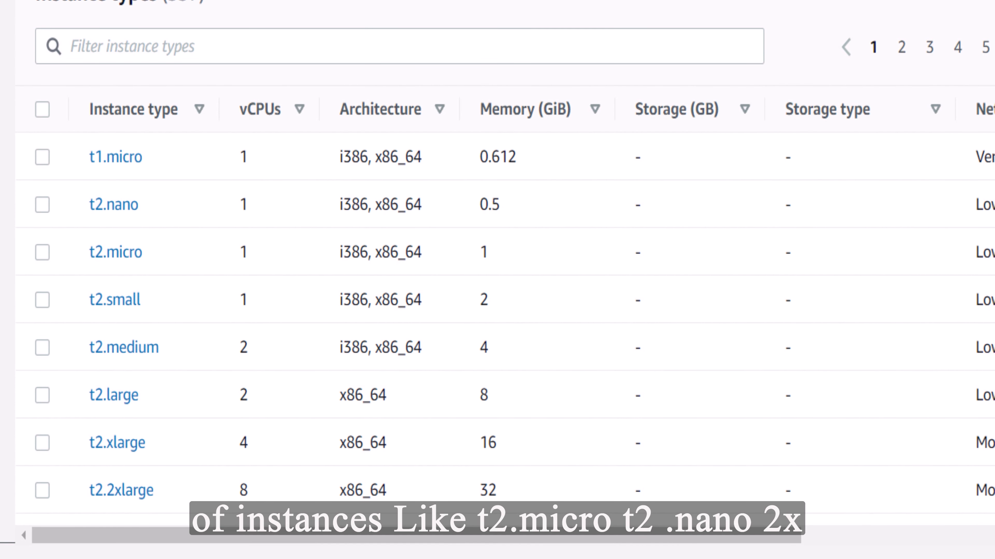
scroll(497, 322, down, 7)
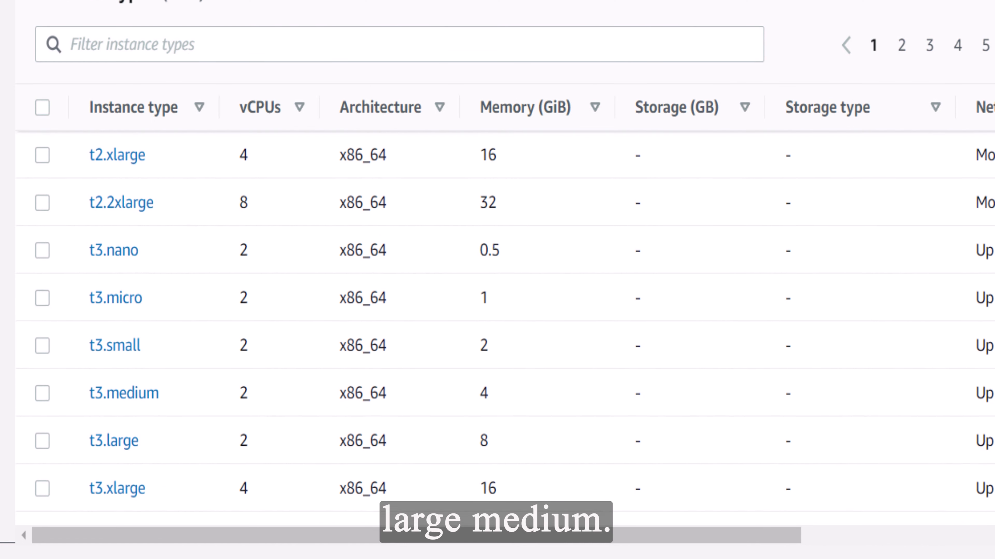
scroll(497, 321, up, 8)
Select the t1.micro instance type and look at the actions available for it
click(42, 154)
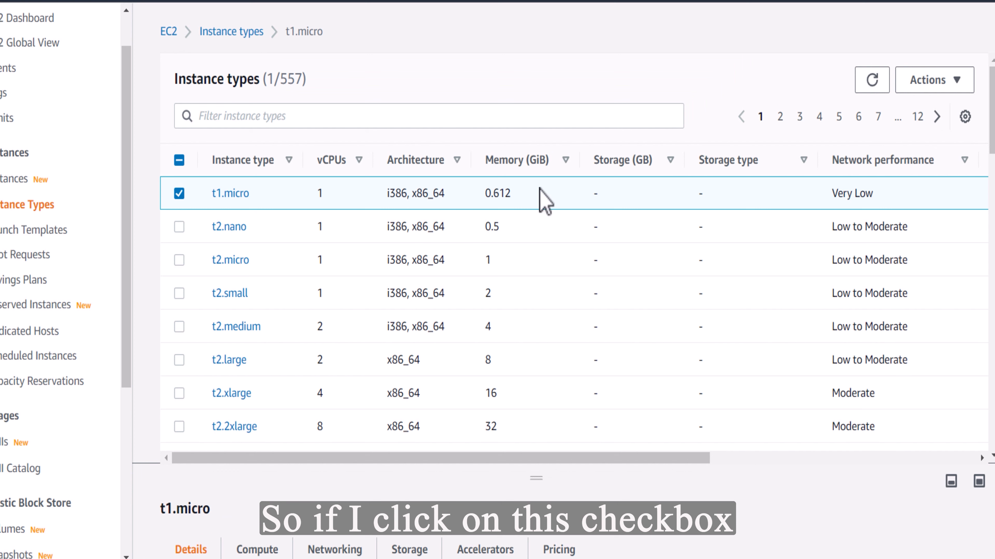
click(940, 85)
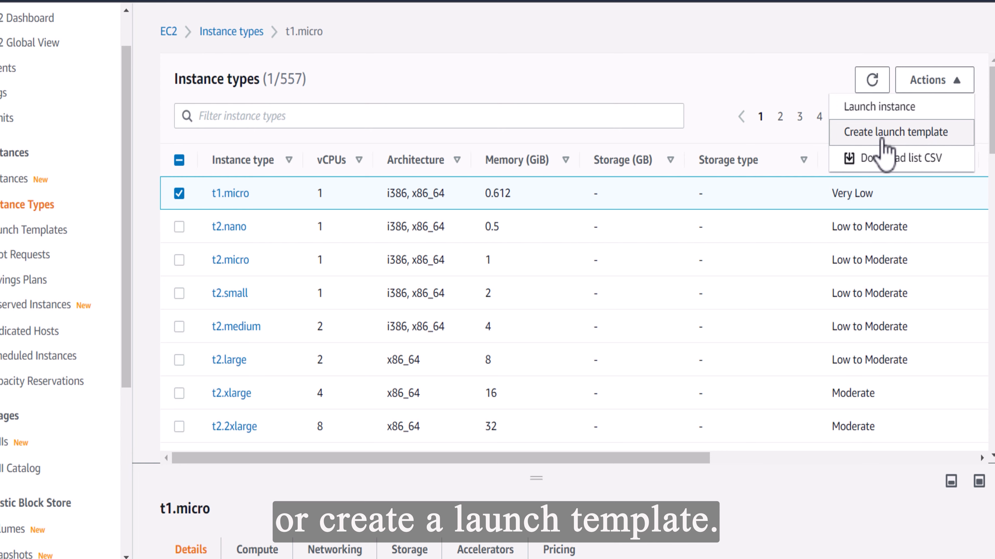
click(699, 67)
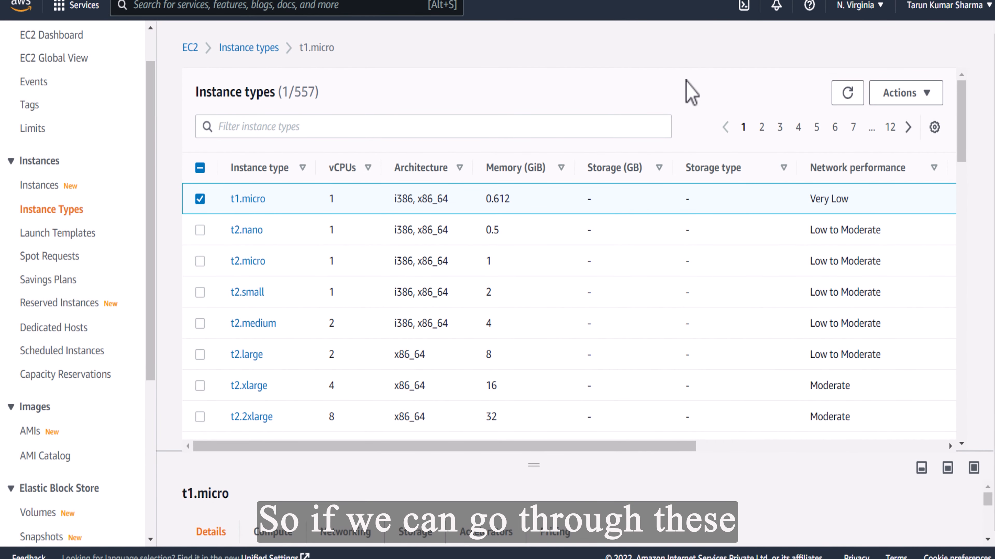
View the Launch Templates page and the Spot Requests page, including the best practices for EC2 Spot
click(74, 234)
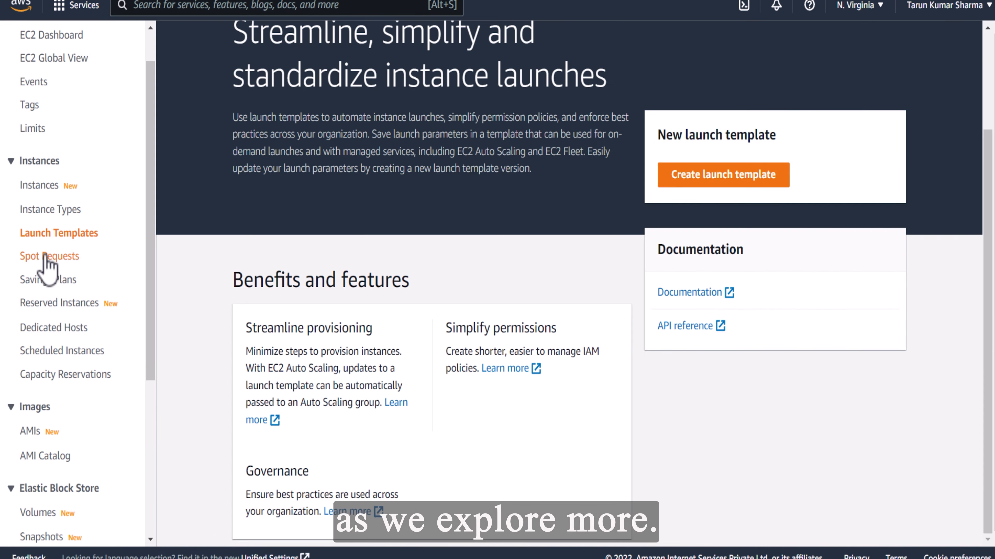
click(49, 257)
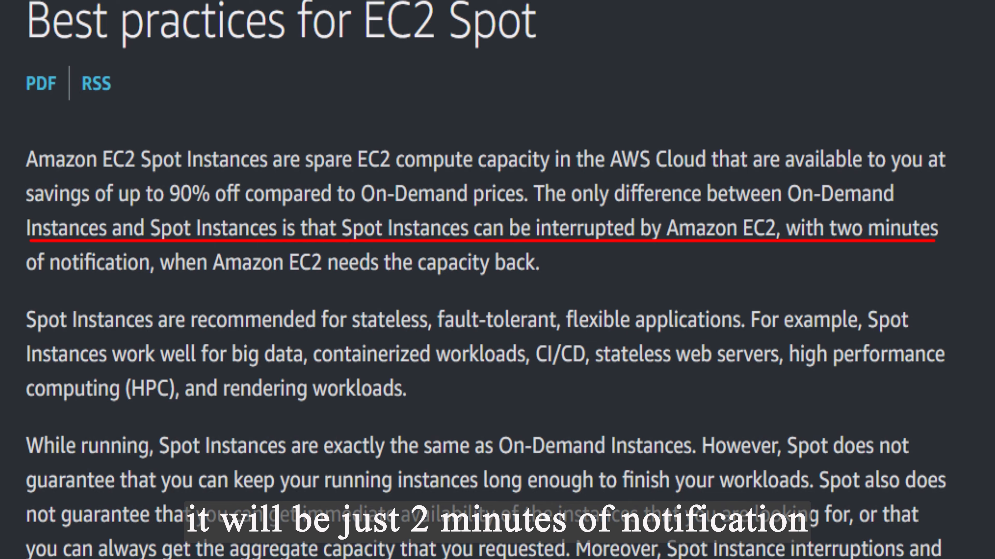
scroll(485, 280, down, 3)
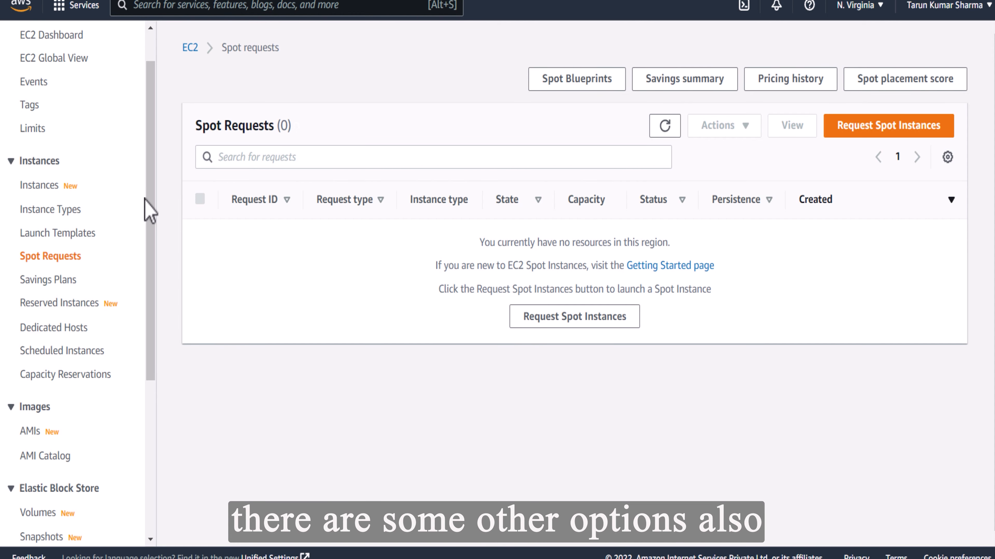
View the Amazon Machine Images page and the Elastic Block Store volumes page
drag(155, 216, 155, 338)
click(30, 236)
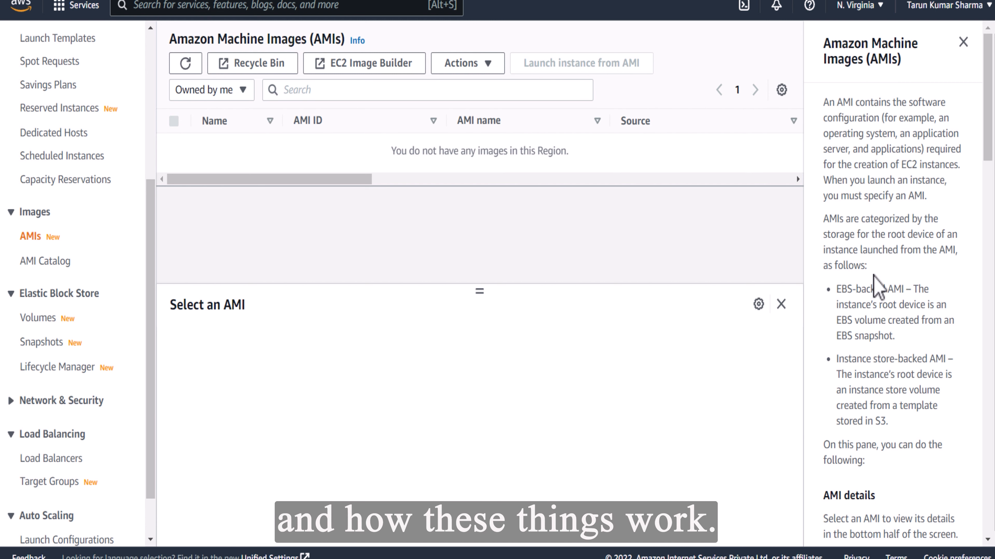
scroll(149, 314, down, 2)
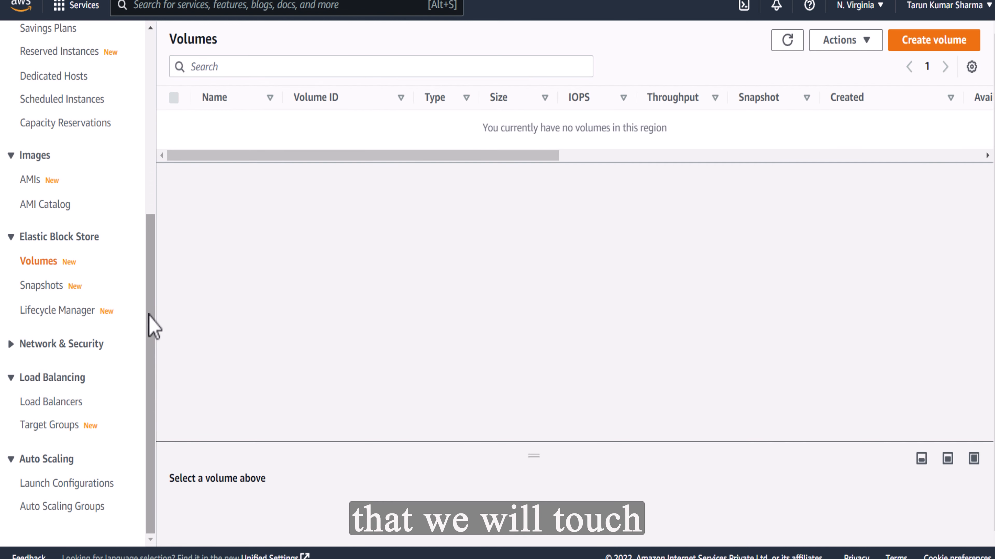
drag(148, 315, 138, 137)
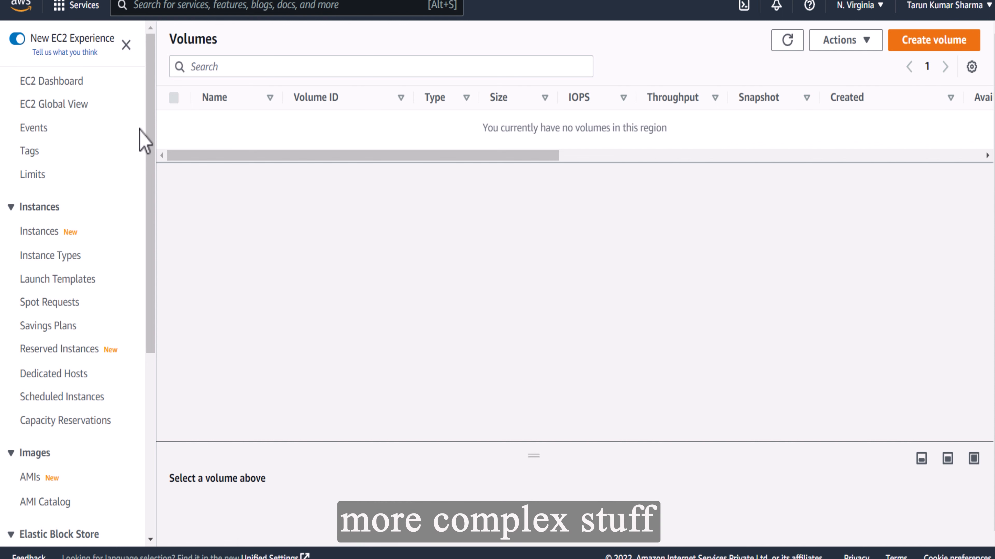
Start launching a new instance from the dashboard's running instances list and name it Demo_1
click(72, 82)
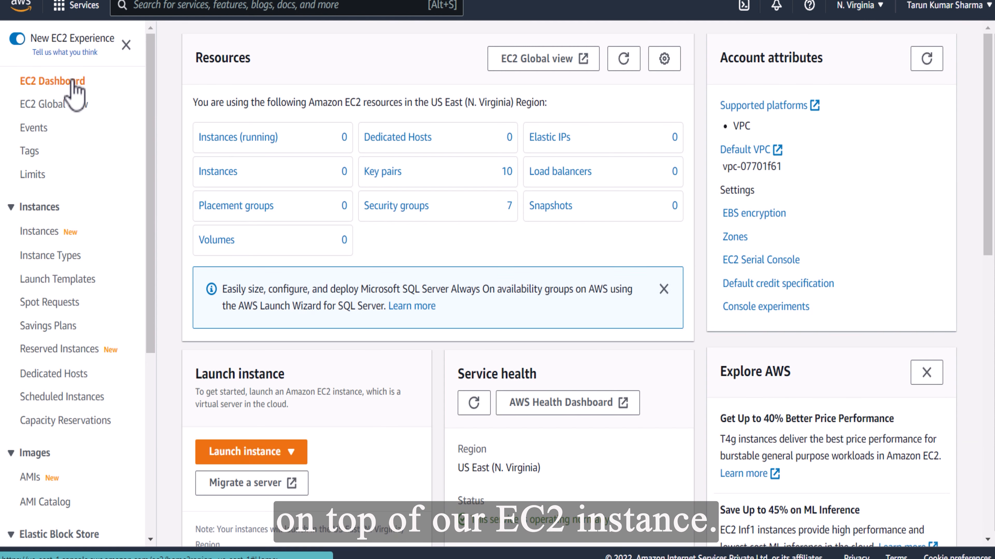
click(269, 138)
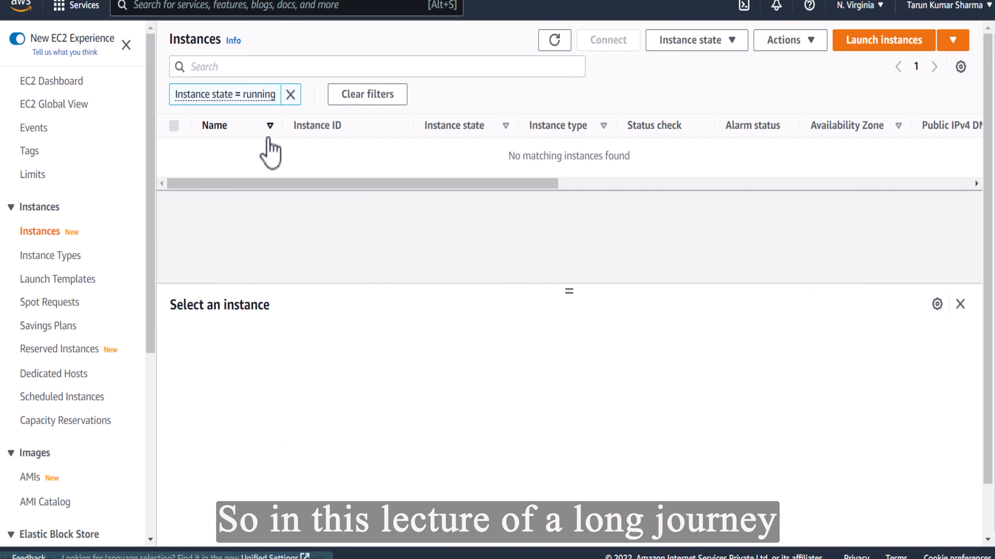
click(886, 41)
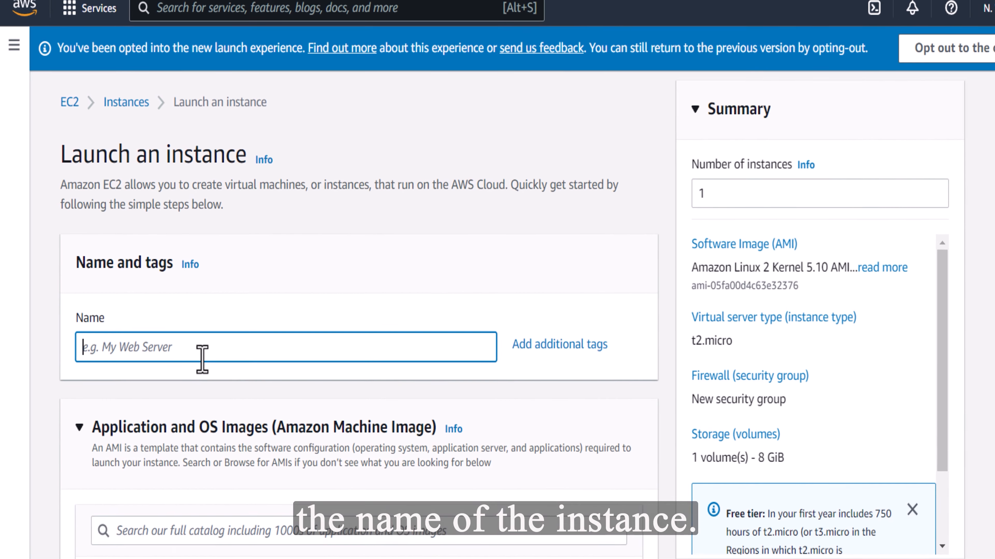
text(Demo_)
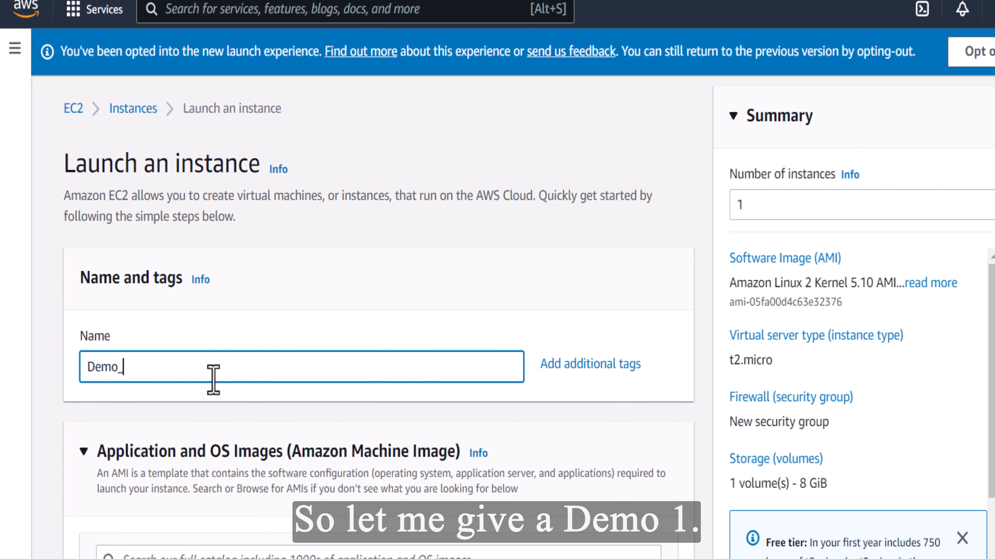
text(1)
Add an instance tag with the key "Pupose" and the value "Demo"
click(590, 364)
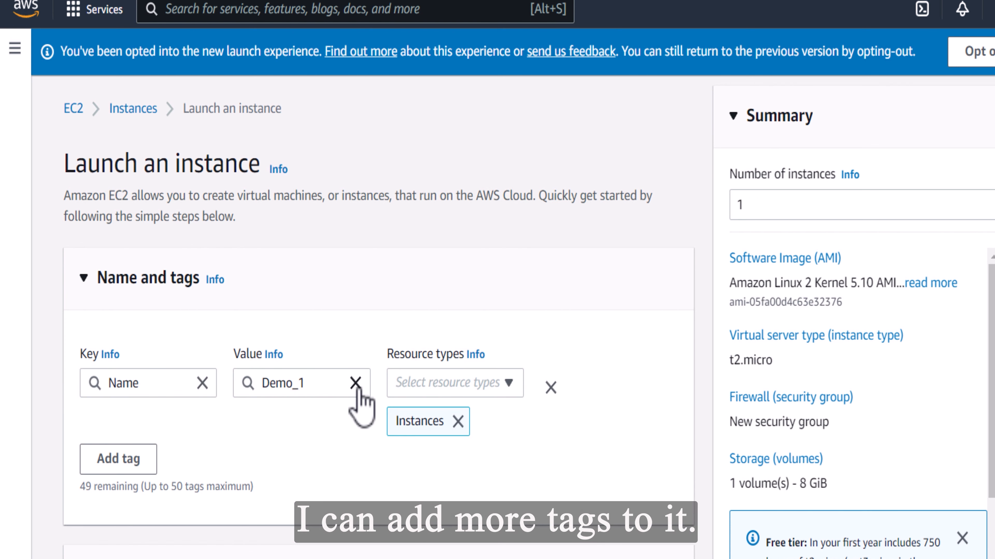
click(133, 464)
click(149, 497)
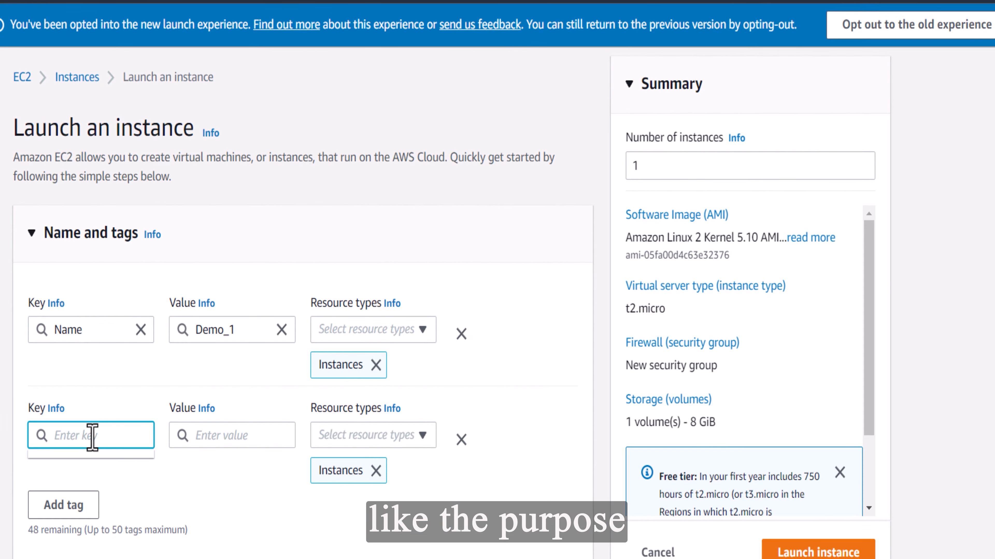
text(Pupose)
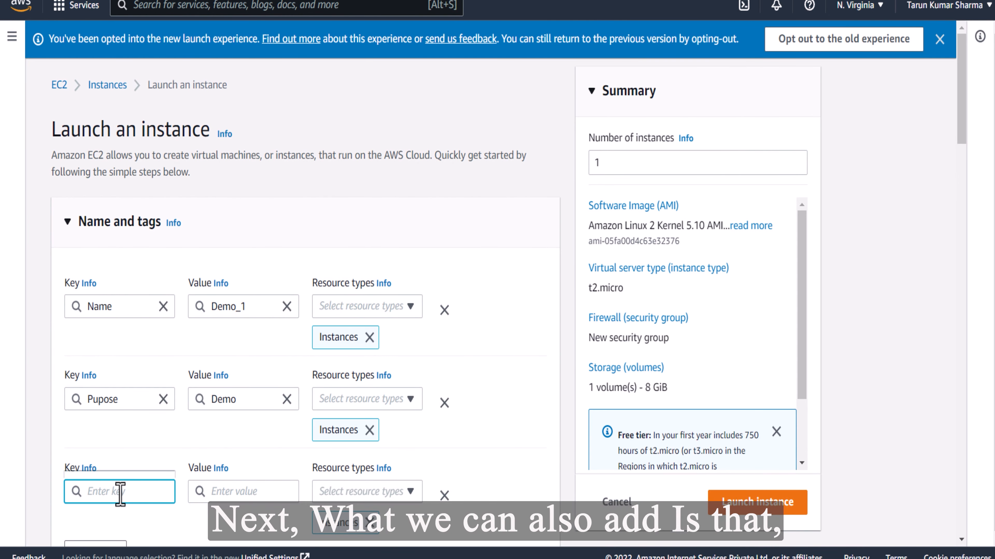
Add an instance tag with the key "Owner" and the owner's full name as its value
text(Owner)
key(Tab)
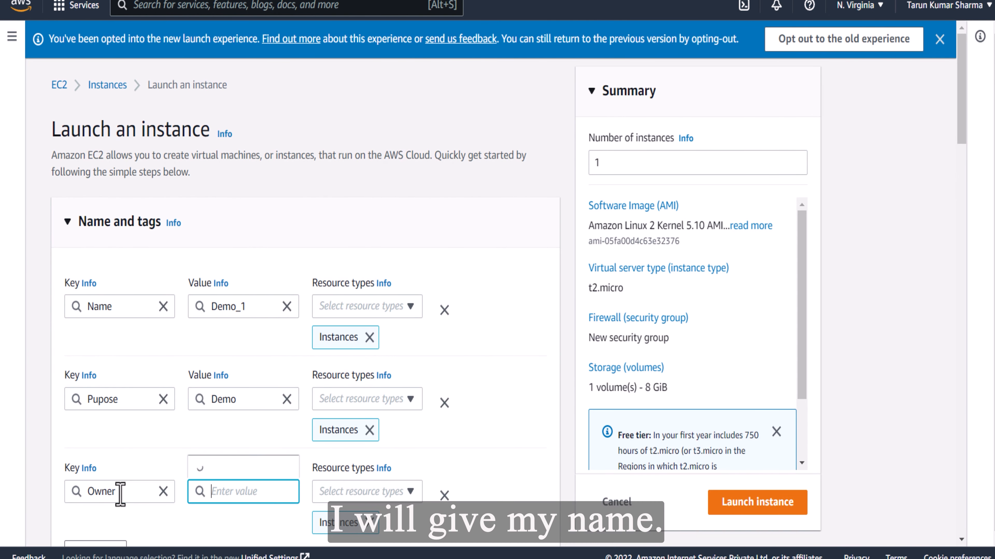
Keep the Amazon Linux 2 AMI (HVM) Kernel 5.10 image and choose t2.micro as the instance type
scroll(121, 494, down, 3)
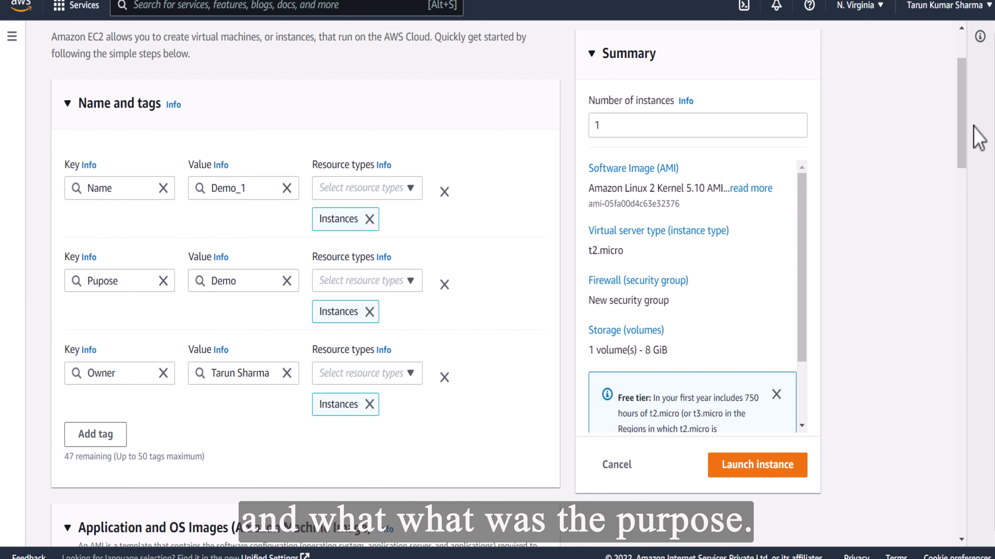
drag(973, 126, 964, 229)
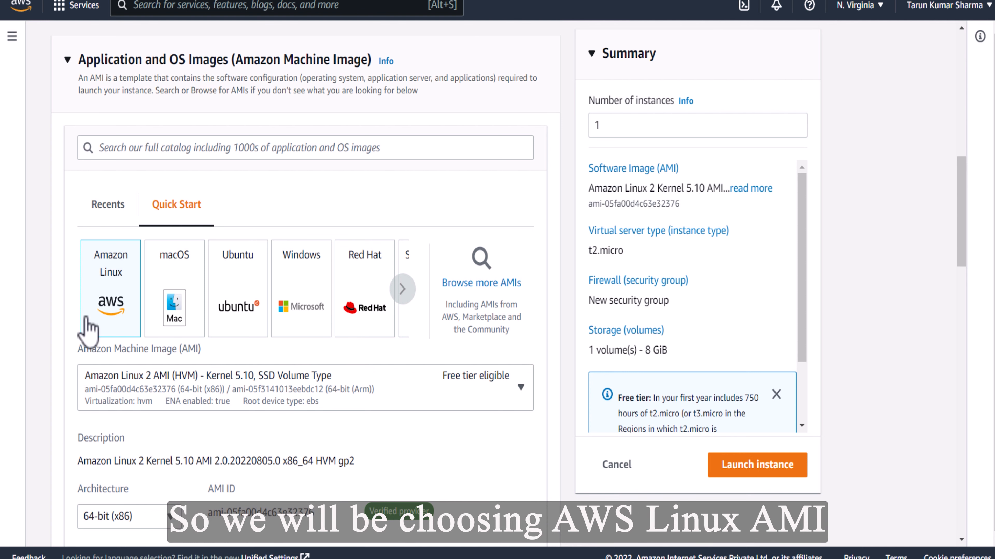
drag(964, 181, 978, 245)
scroll(983, 254, down, 2)
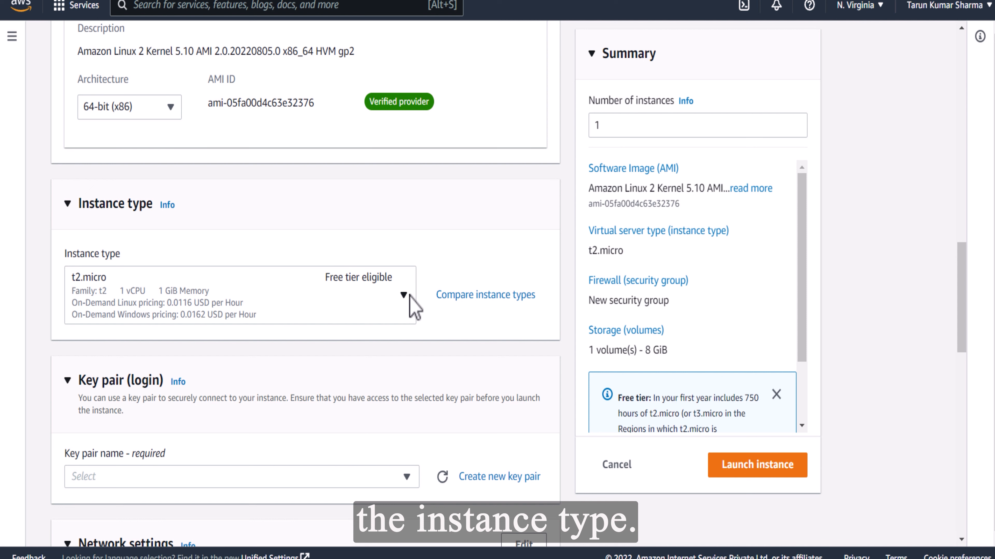
click(410, 304)
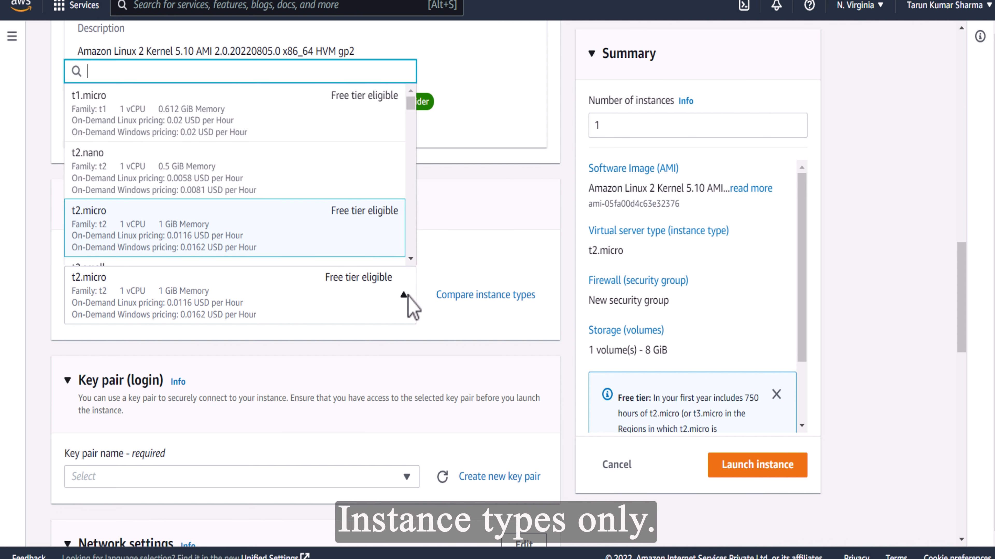
click(493, 214)
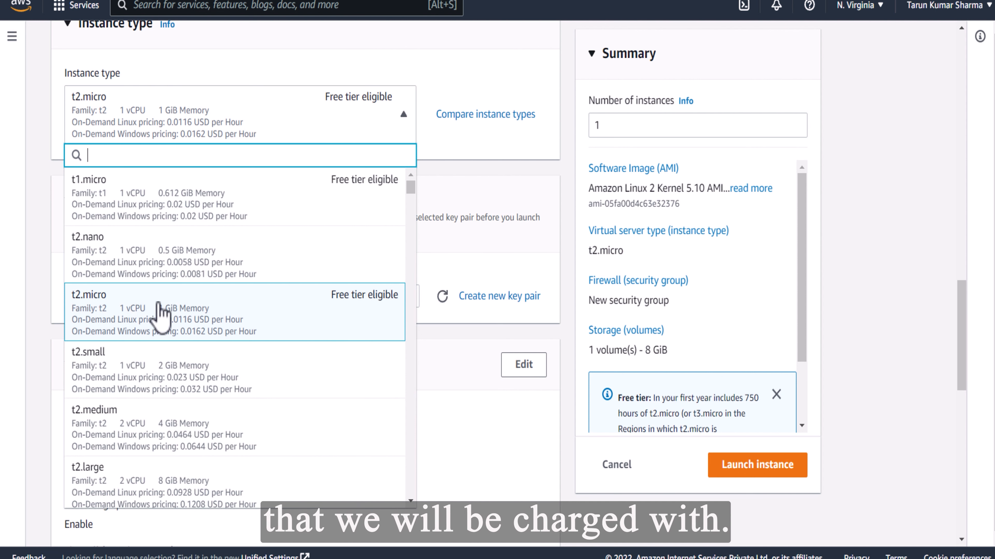
click(229, 337)
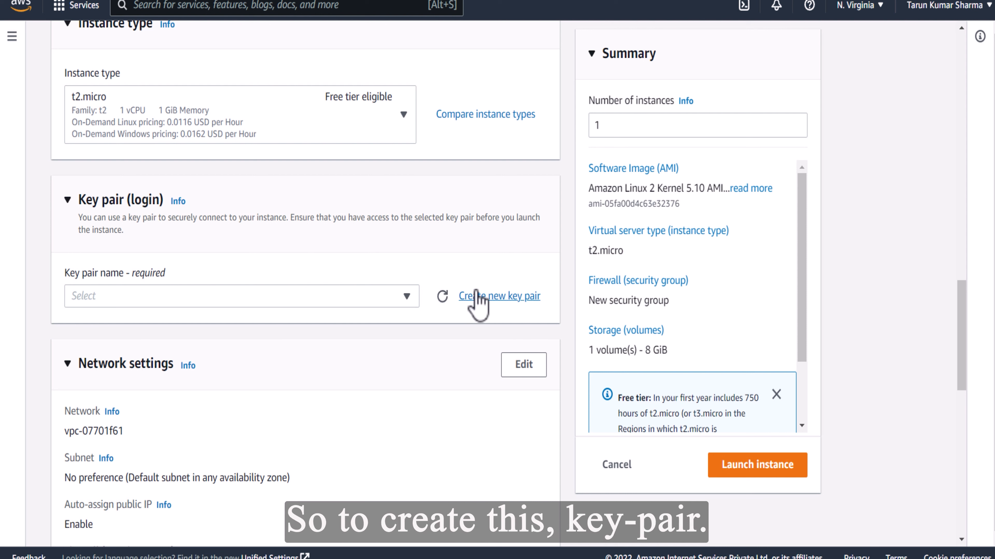
Check the existing key pairs and create a new RSA key pair named demo_test_kp in .ppk format
click(407, 297)
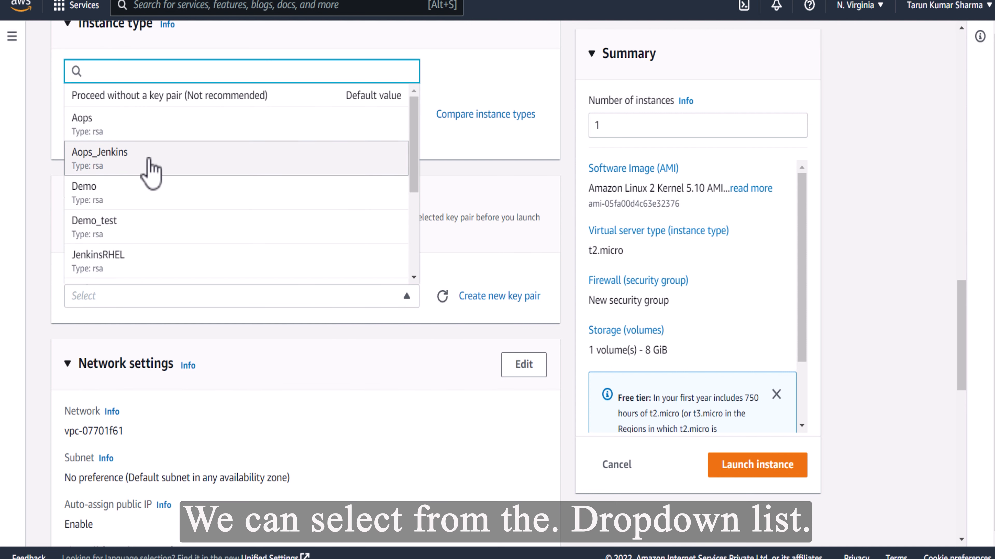
click(35, 241)
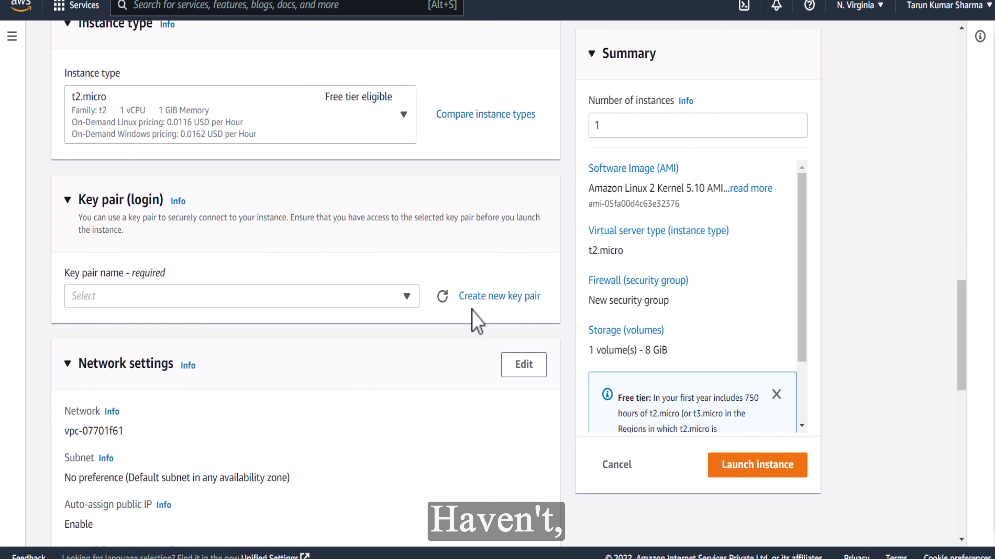
click(486, 305)
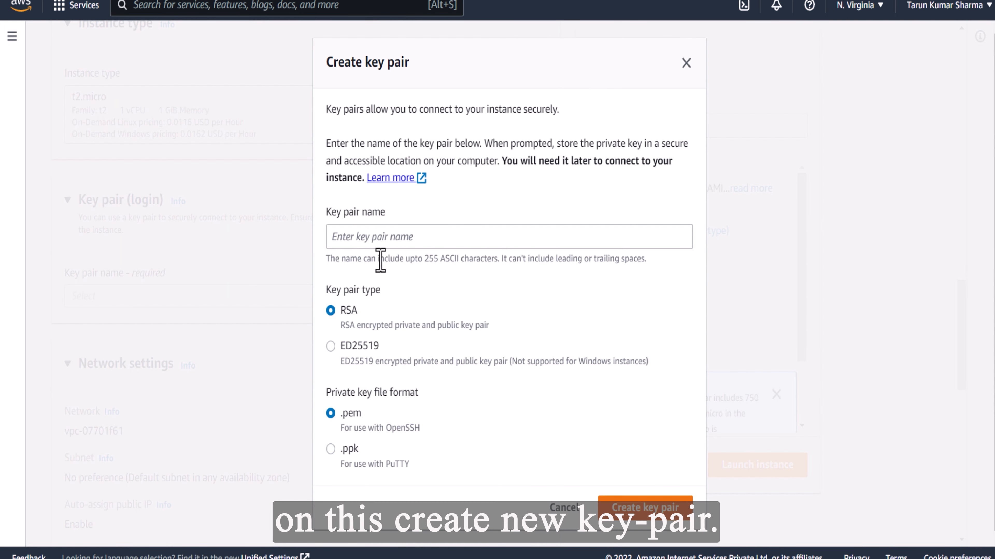
click(366, 235)
text(demo_test_kp)
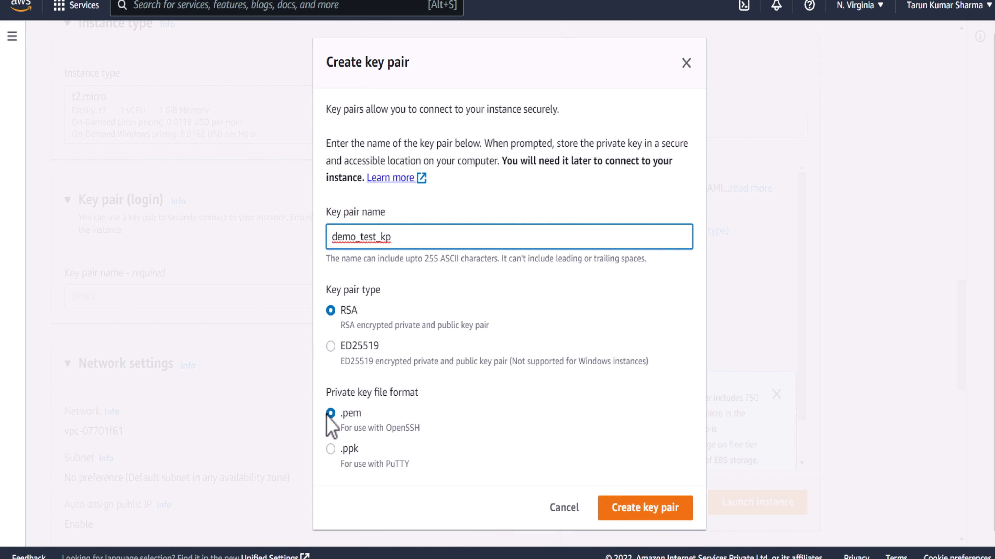
click(330, 449)
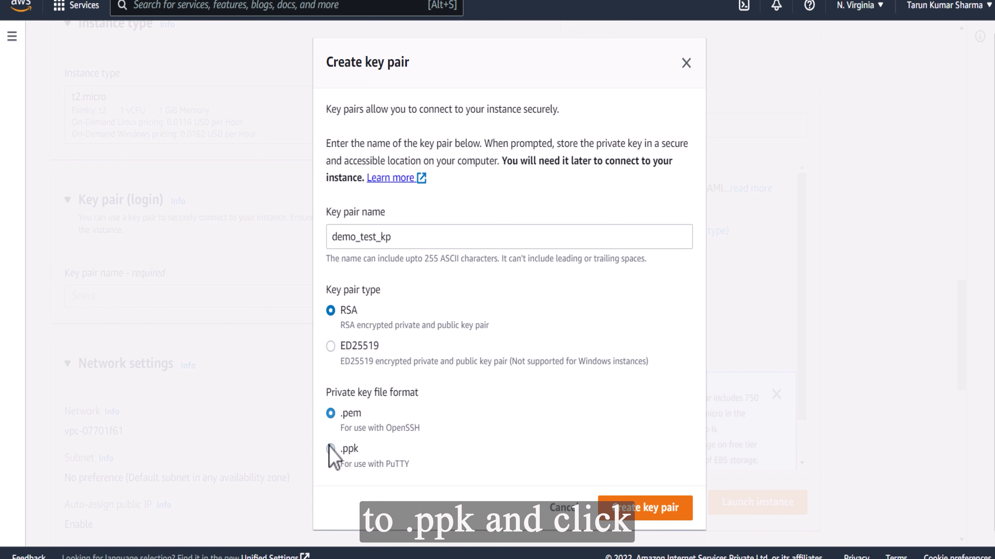
click(650, 508)
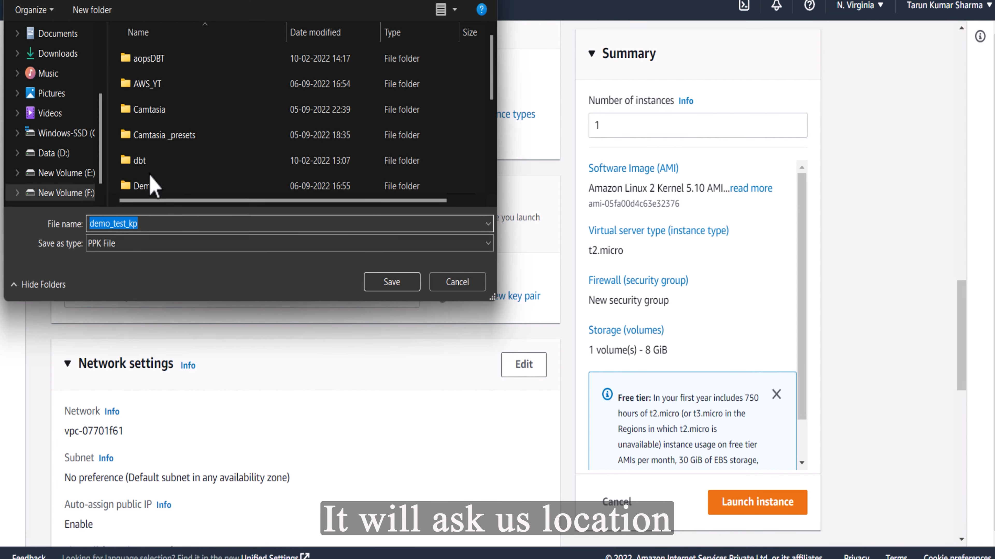
Save the demo_test_kp key file as a PPK file in the key_pair folder inside Demo
double_click(155, 187)
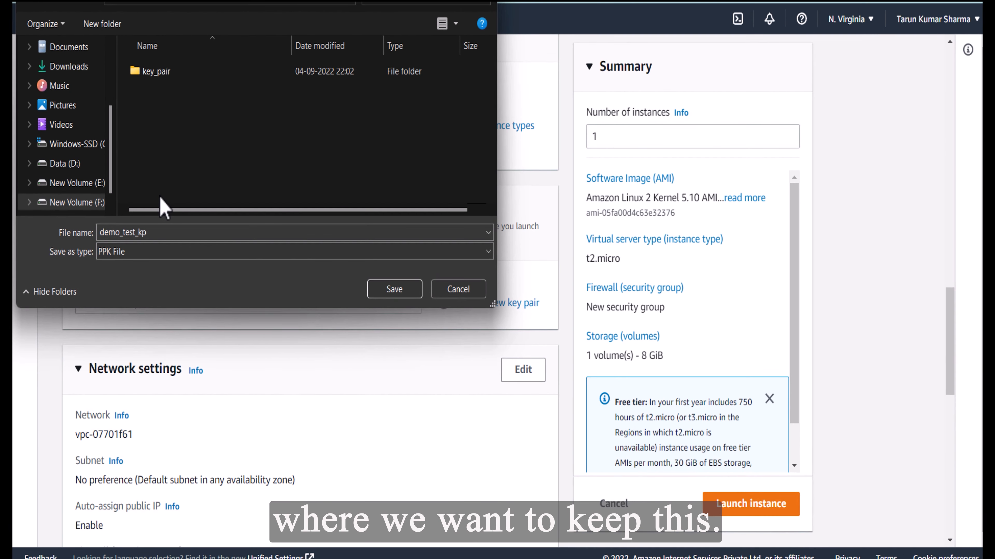
double_click(158, 78)
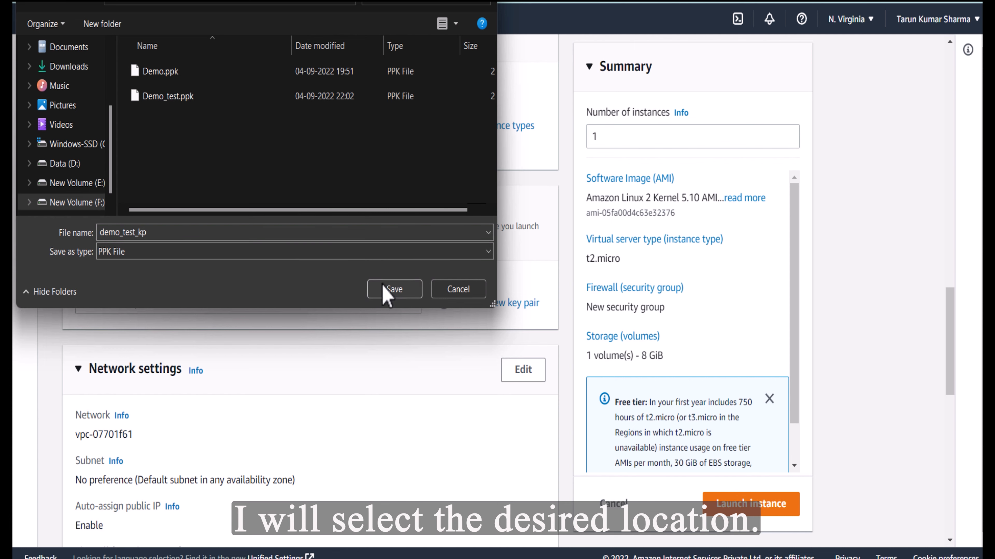
click(390, 296)
Keep the default network settings with a new security group and restrict SSH traffic to My IP
scroll(956, 345, down, 5)
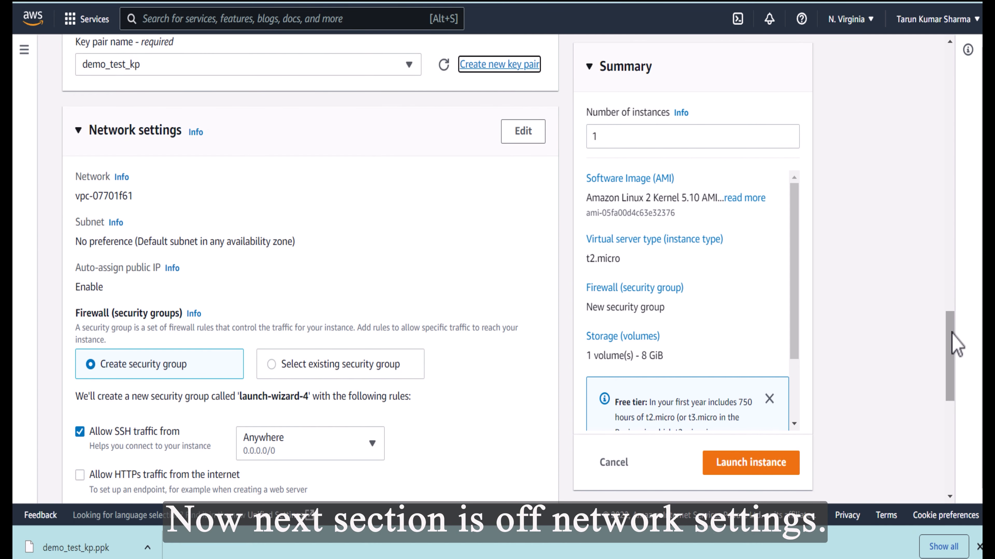
drag(951, 332, 951, 334)
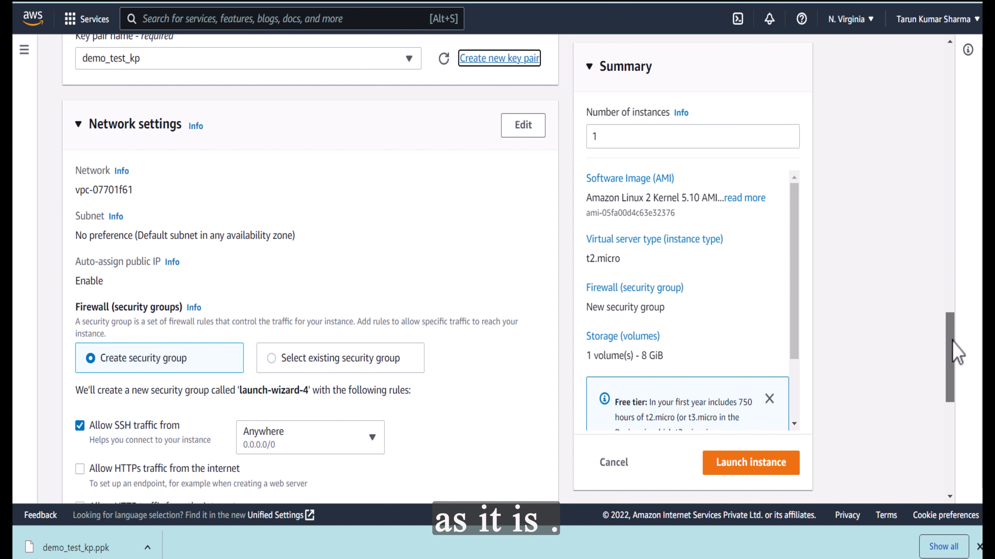
drag(953, 349, 953, 376)
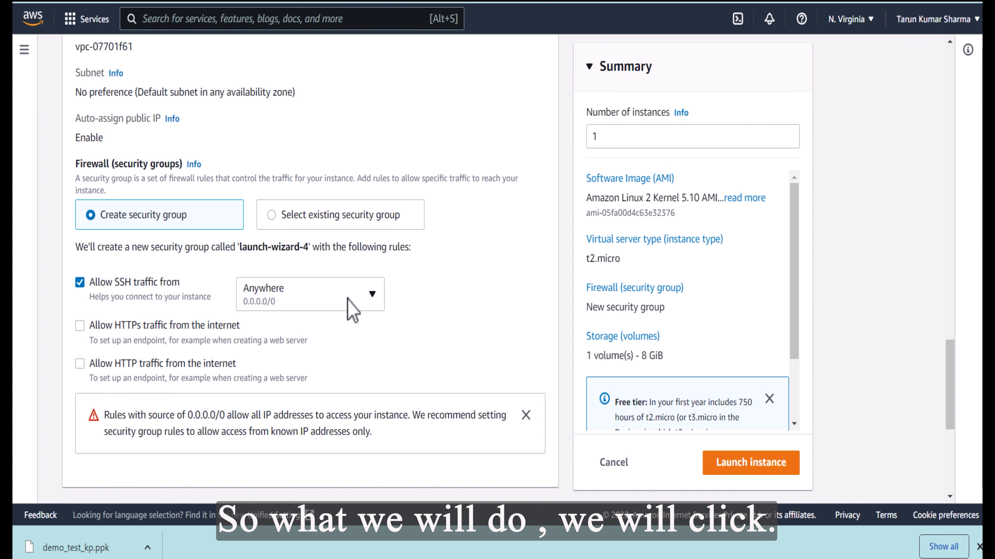
click(372, 302)
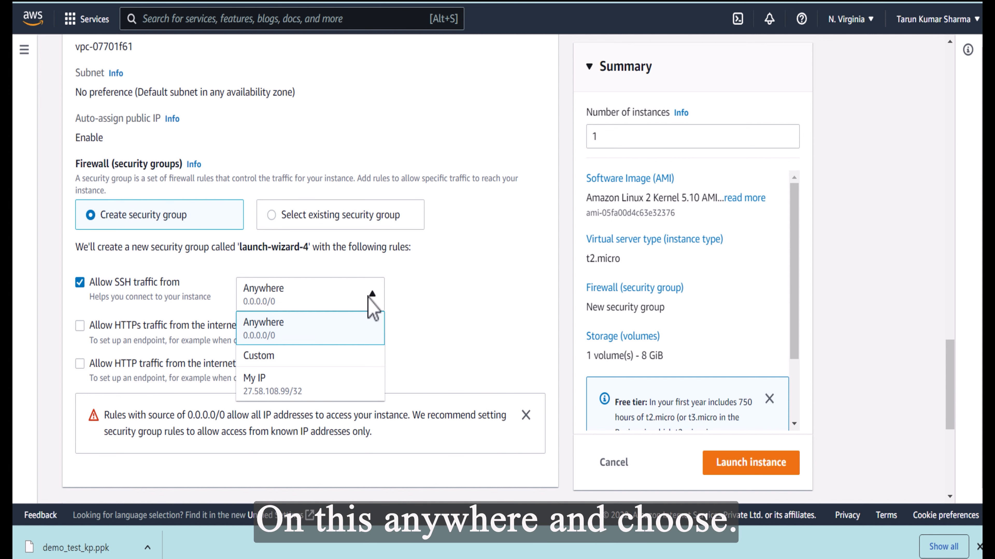
click(310, 389)
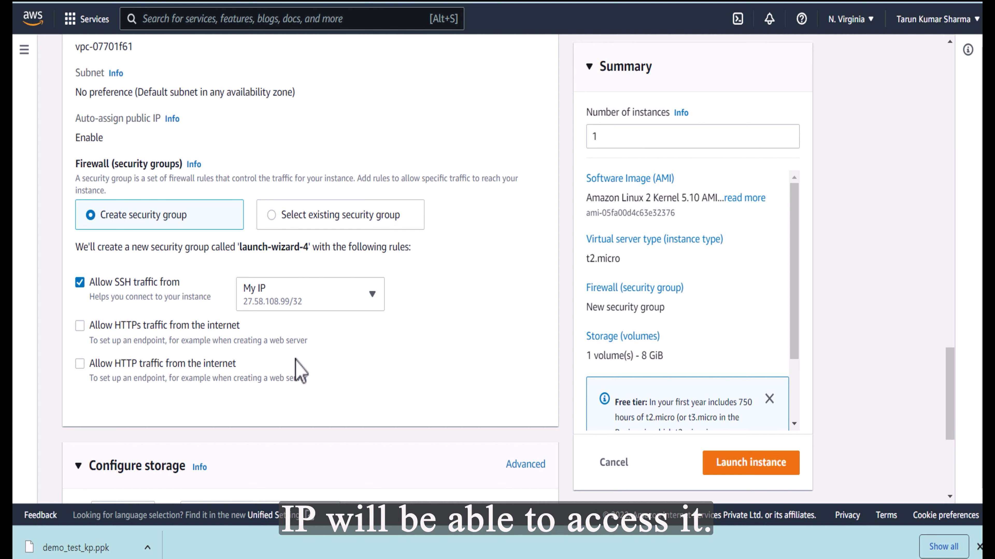
Keep the 8 GiB root volume and choose General purpose SSD (gp2) as its type
scroll(881, 302, down, 5)
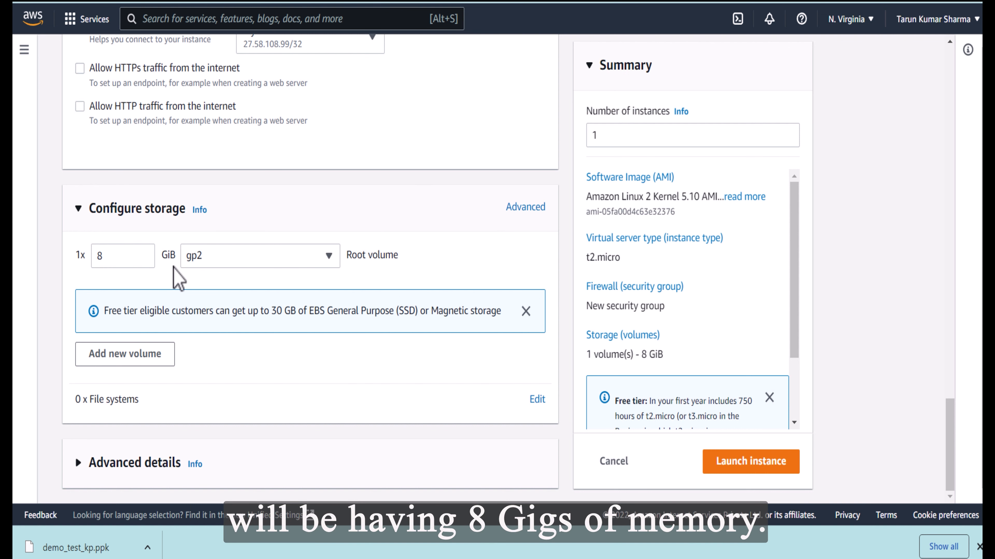
click(329, 256)
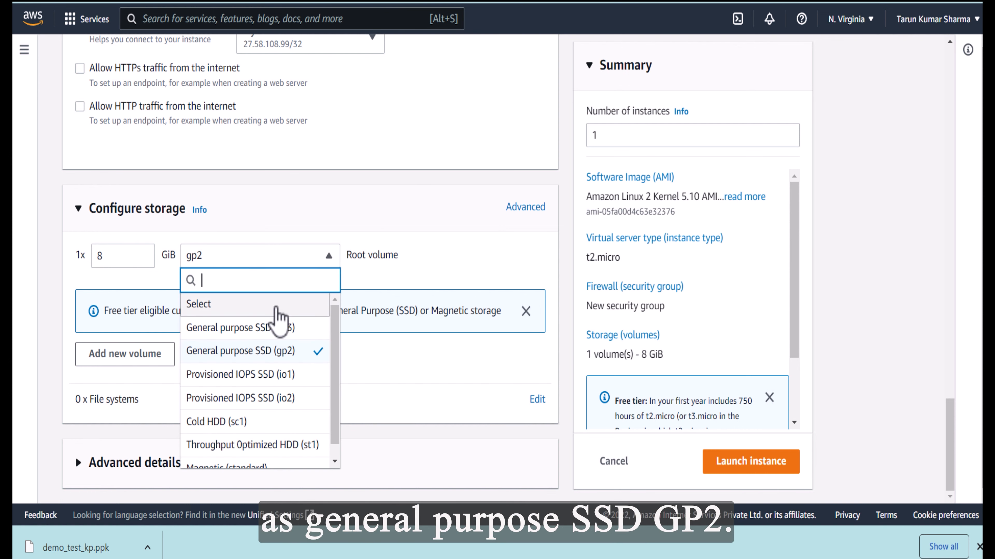
click(321, 352)
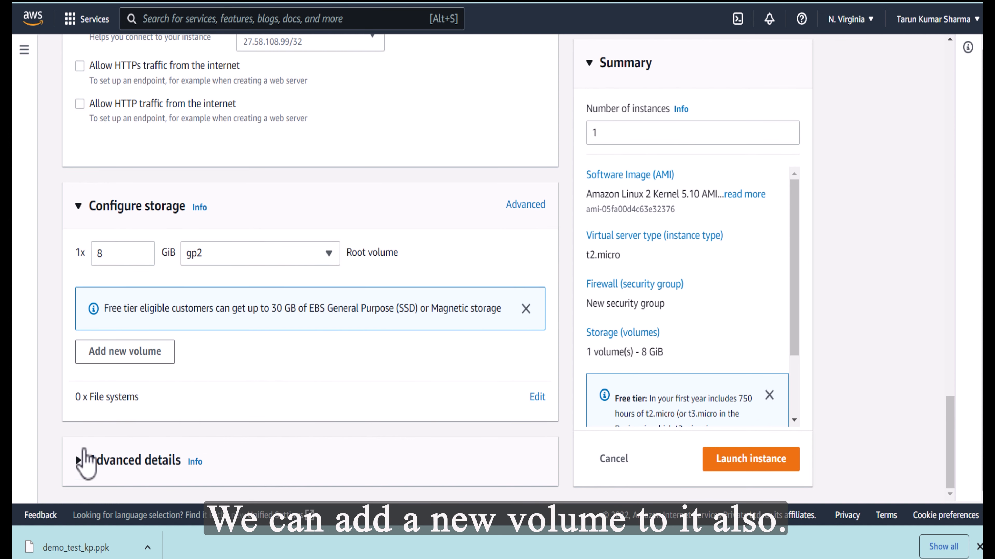
Expand the advanced details and review the available settings, including the shutdown behavior options
click(80, 461)
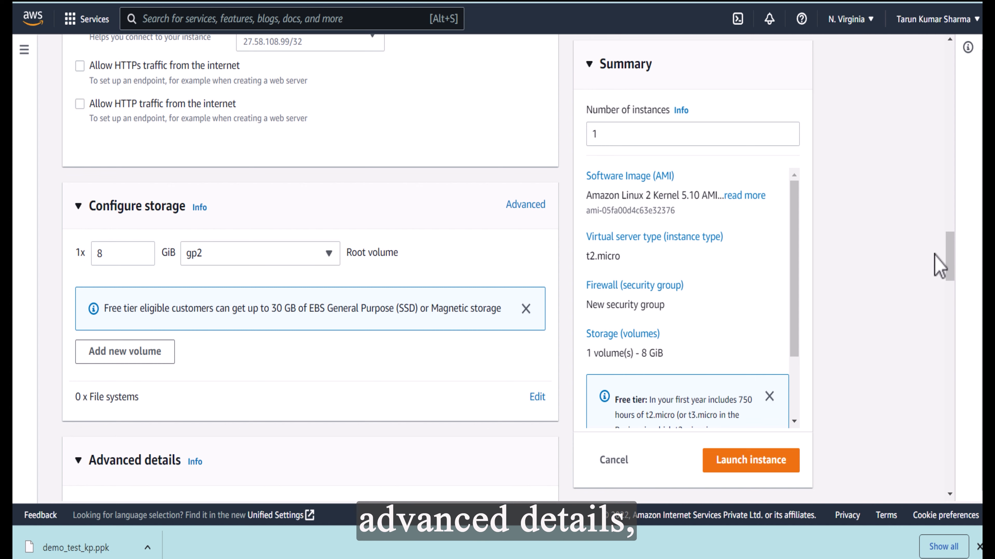
drag(950, 251, 966, 299)
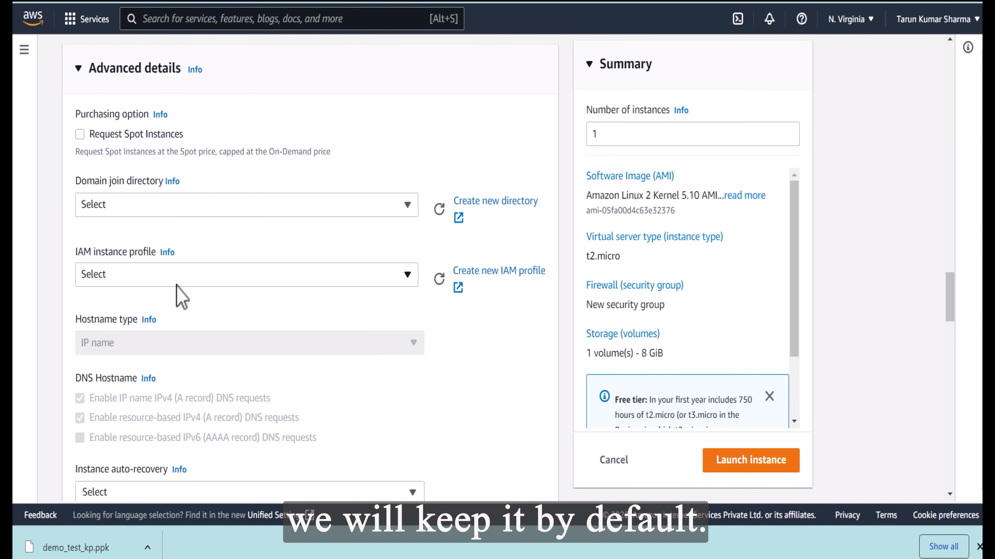
drag(956, 292, 950, 332)
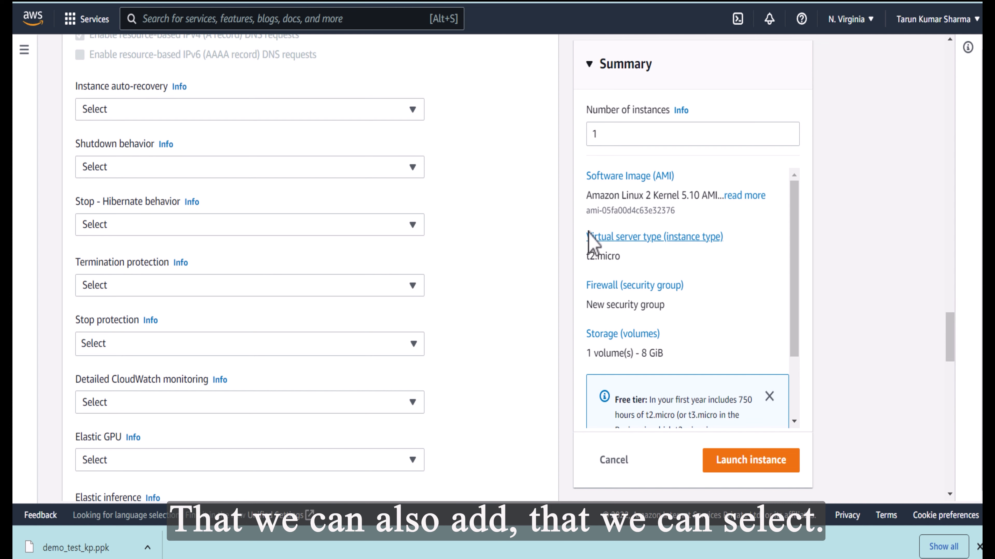
click(418, 173)
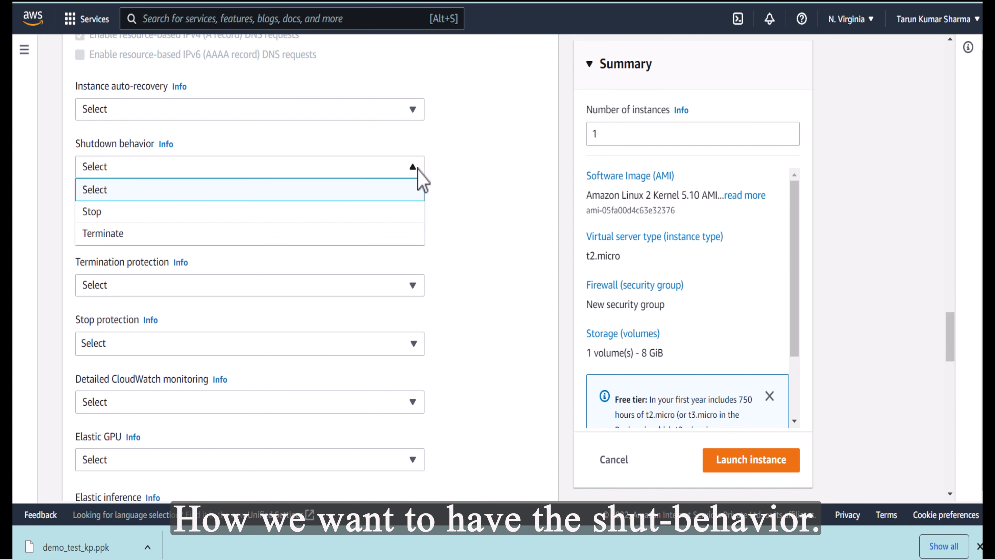
scroll(485, 378, down, 10)
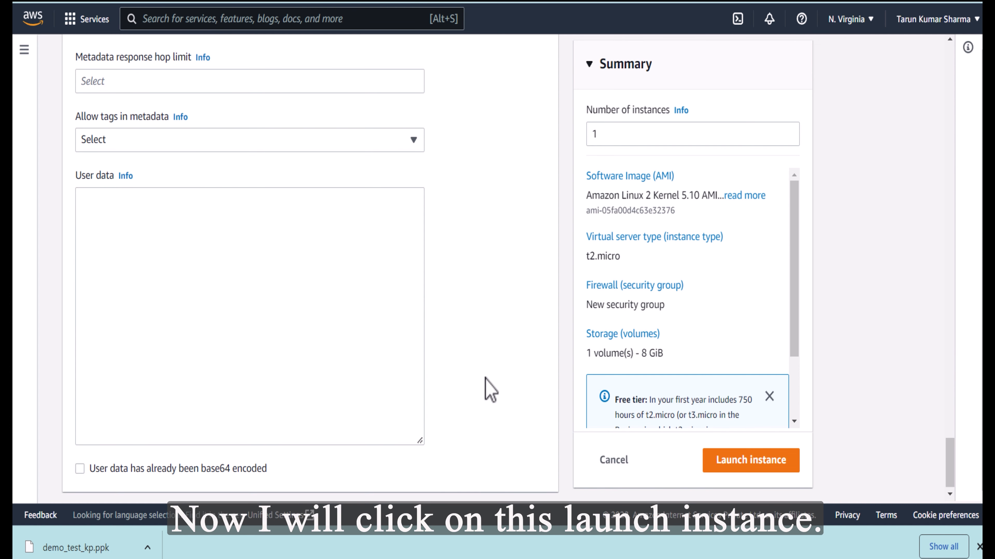
Launch the configured instance and open it in the instances list
click(742, 467)
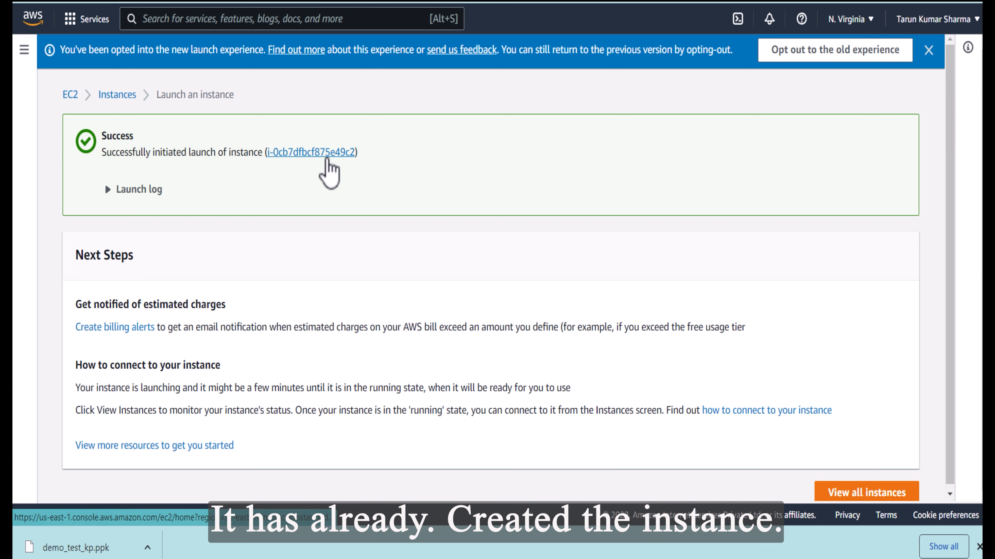
click(327, 155)
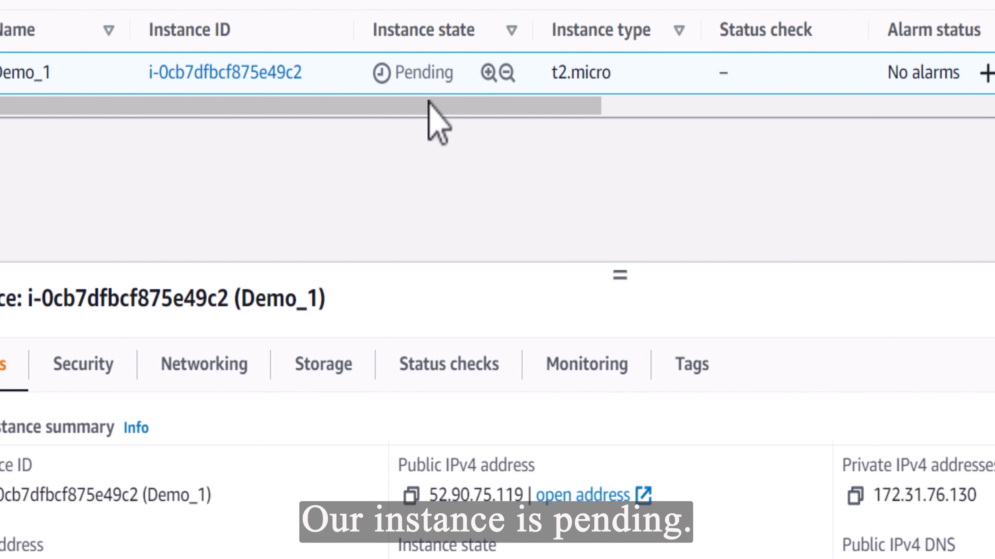
Narrow the Availability Zone and Public IPv4 DNS columns and examine the instance's state and IP addresses
drag(482, 105, 695, 112)
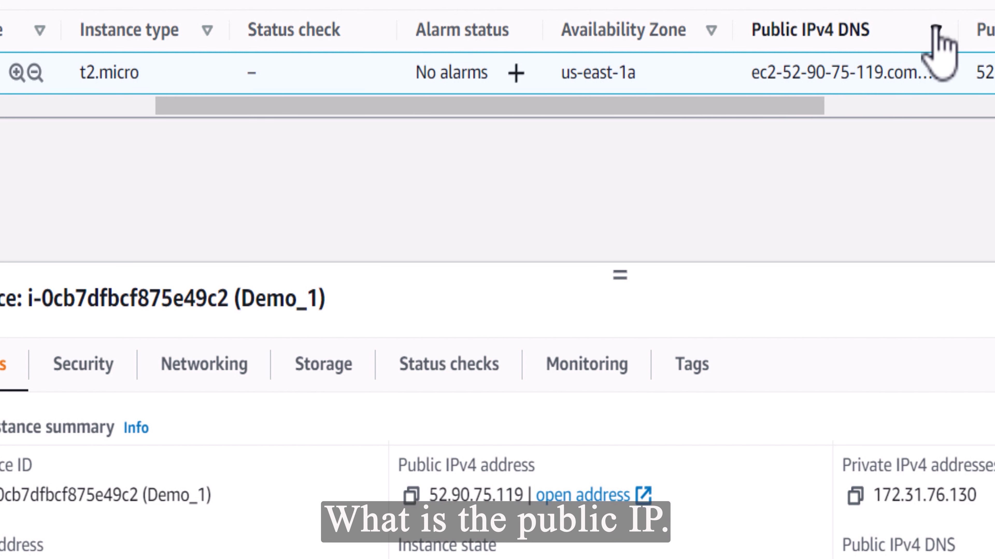
drag(724, 31, 631, 30)
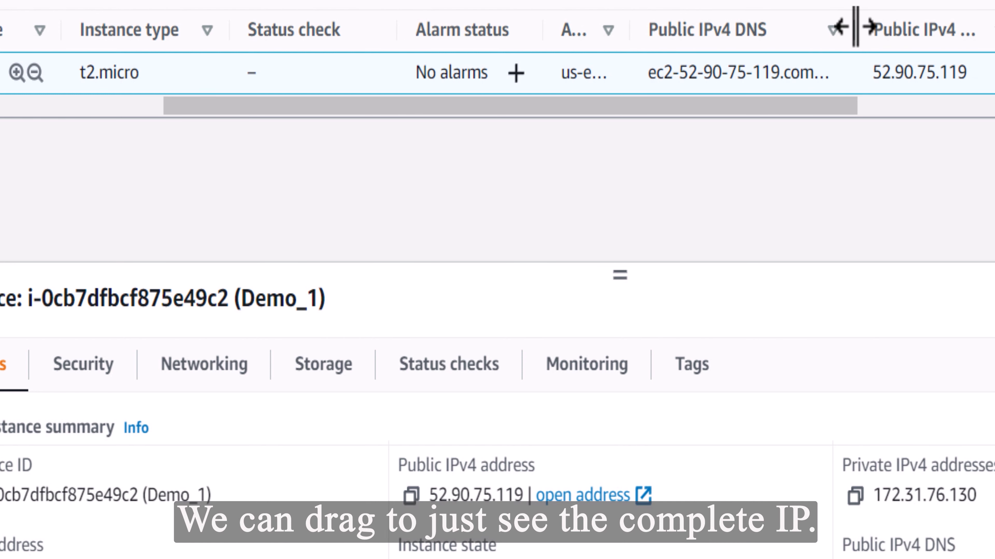
drag(853, 28, 807, 31)
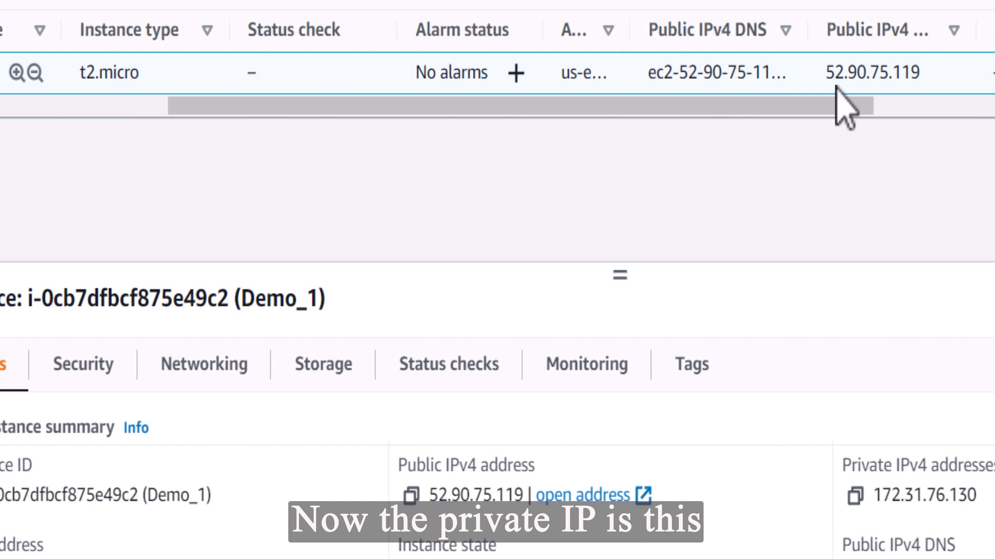
drag(837, 101, 994, 125)
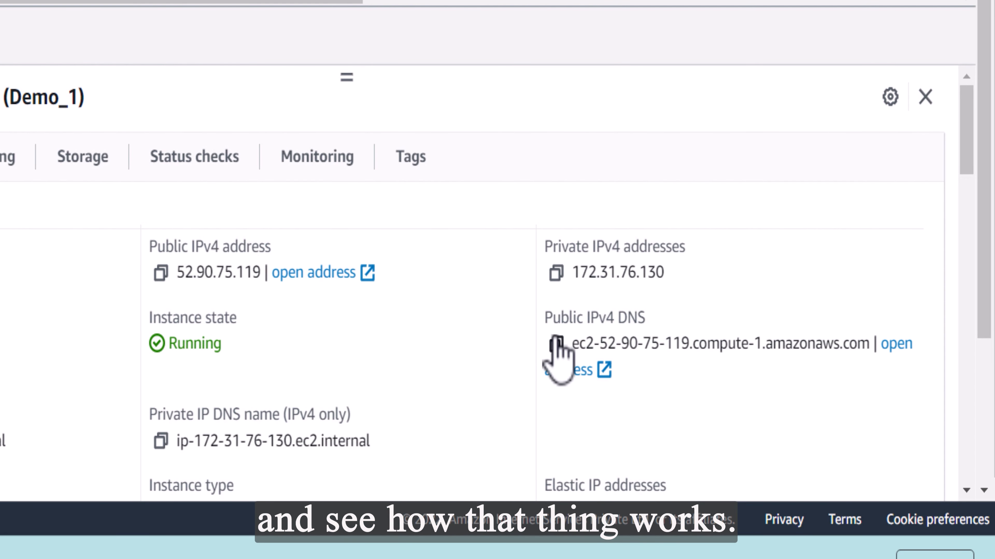
Copy the Demo_1 instance's public IPv4 DNS, switch to PuTTY and paste it as the host name
click(557, 345)
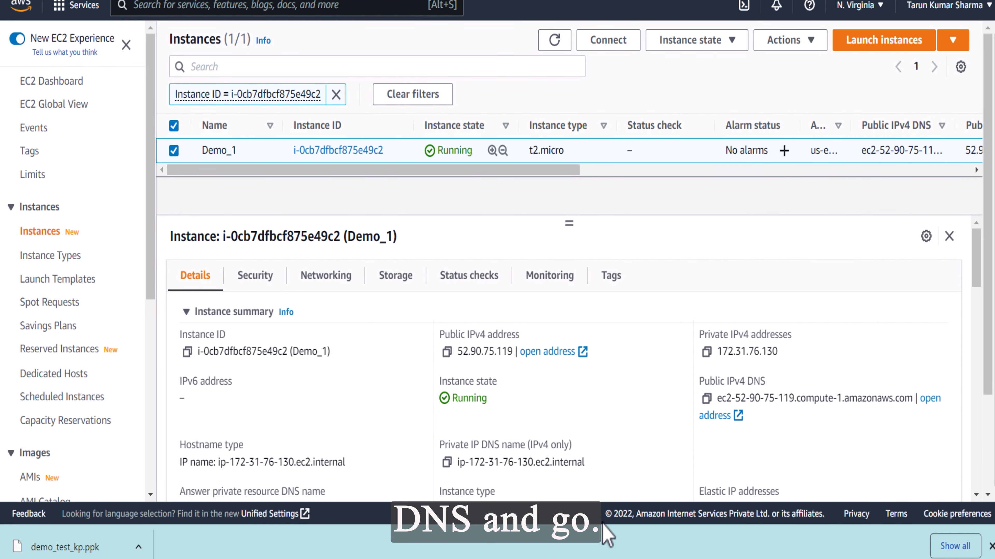
key(ctrl+v)
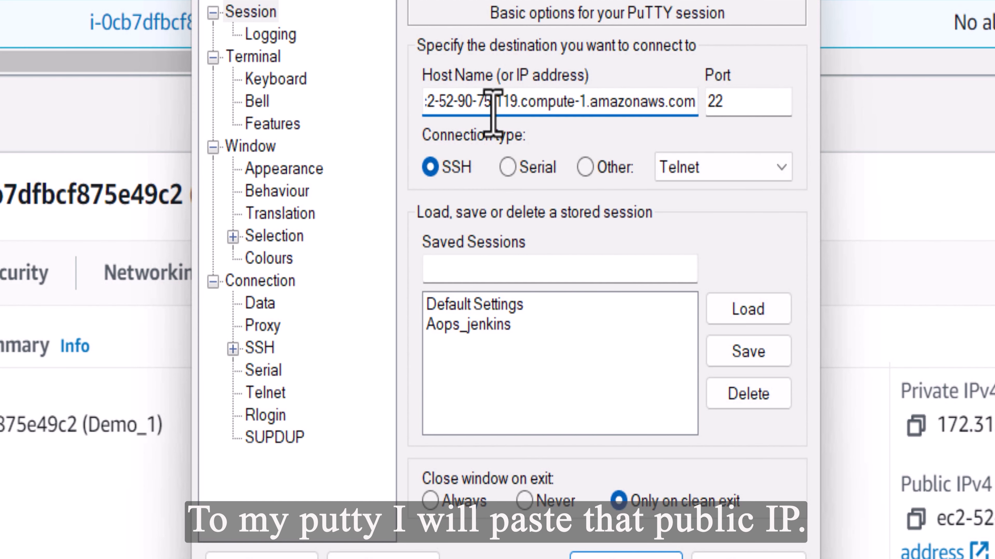
Set the SSH authentication private key file to demo_test_kp.ppk from the key_pair folder
click(233, 348)
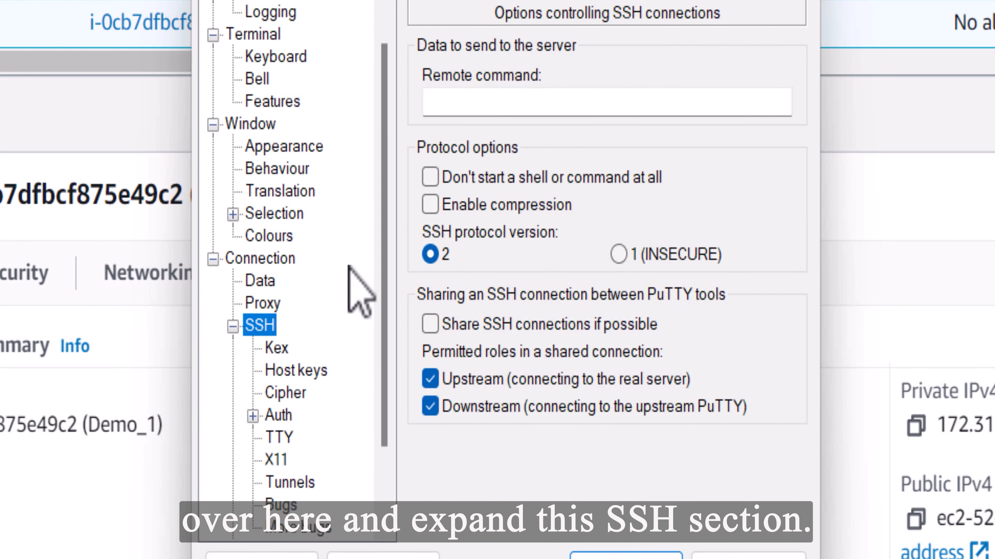
scroll(391, 313, down, 2)
click(278, 326)
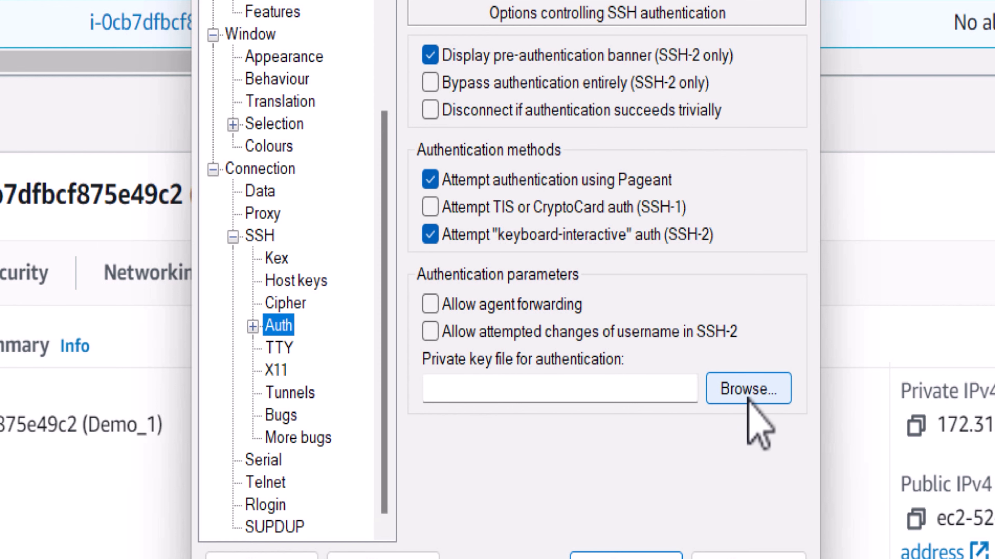
click(748, 389)
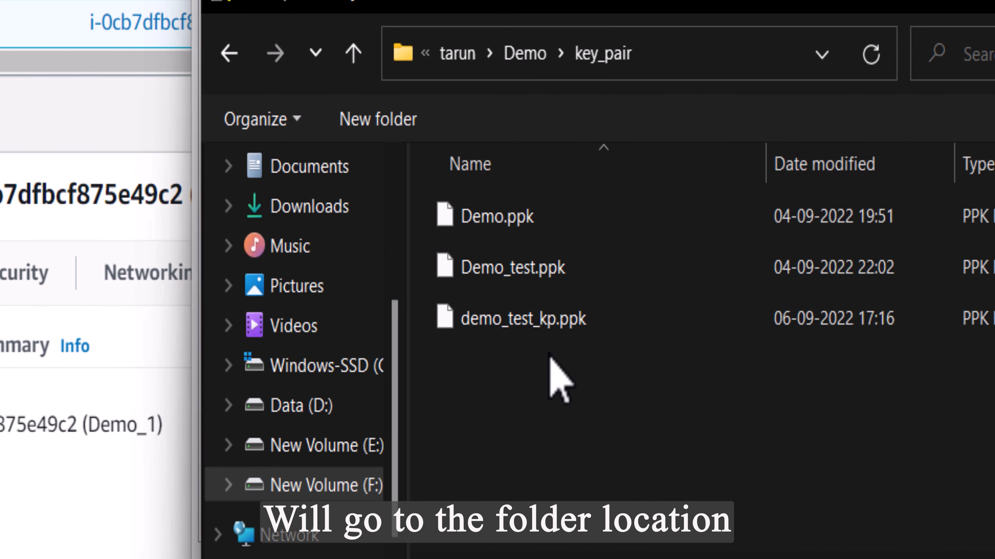
click(540, 333)
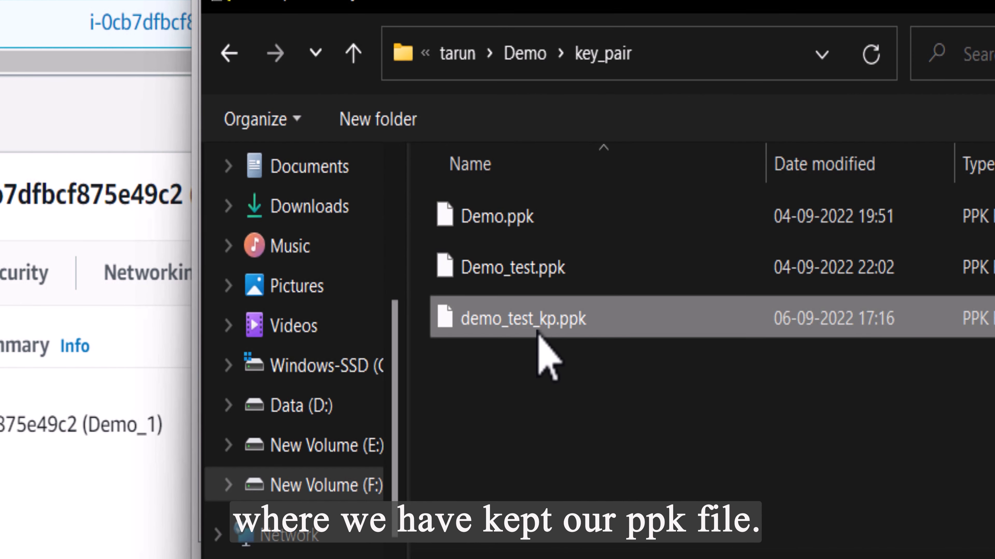
click(940, 557)
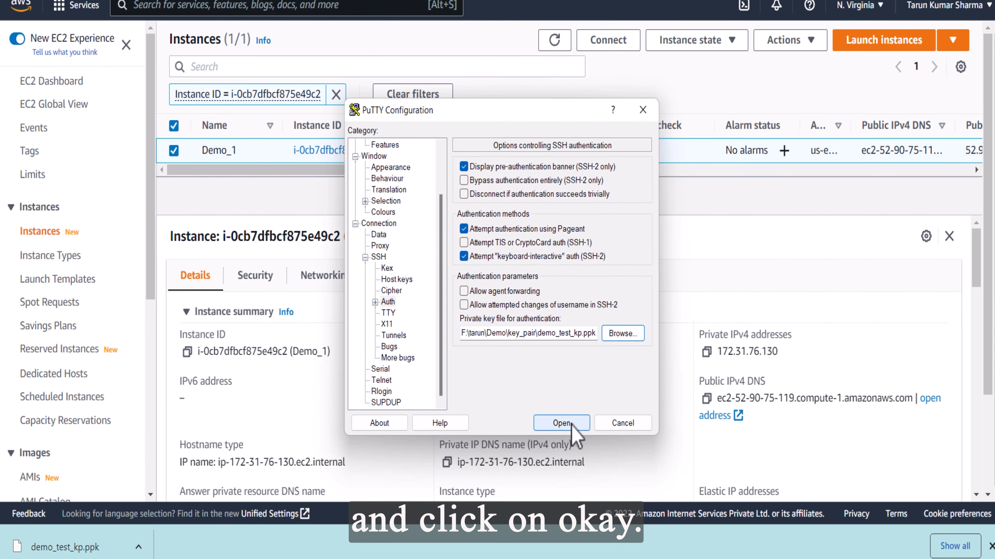
Open the SSH connection, accept the host key and log in as ec2-user
click(602, 514)
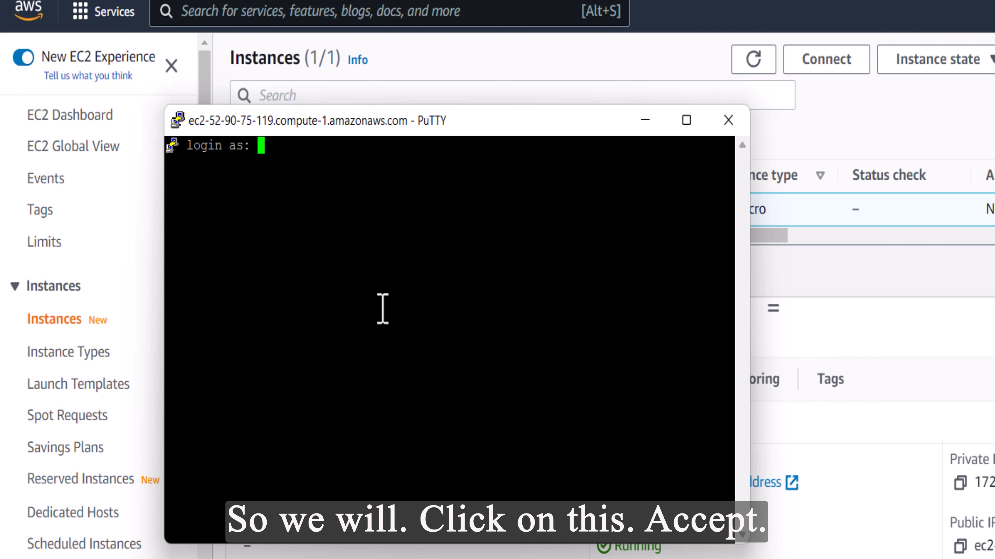
text(ec2-us)
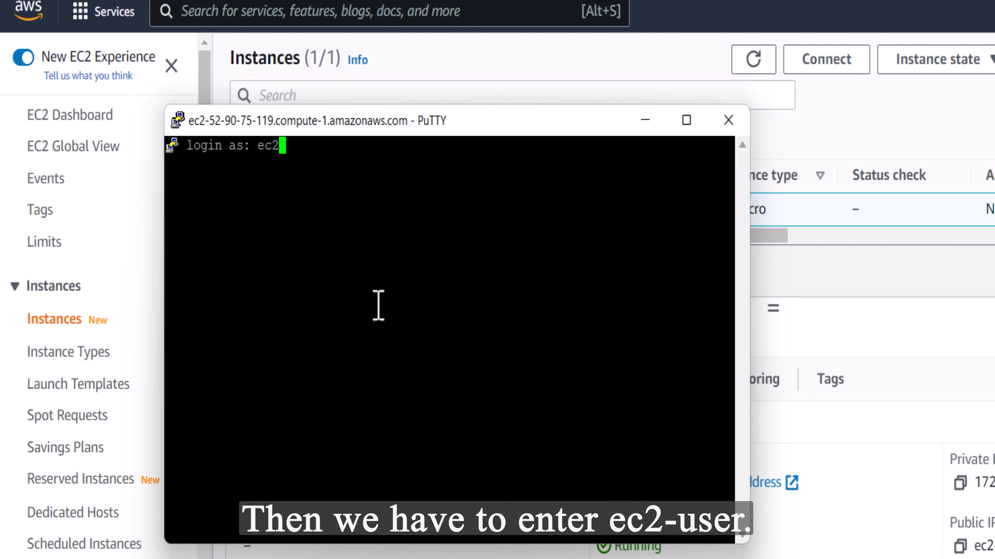
text(er)
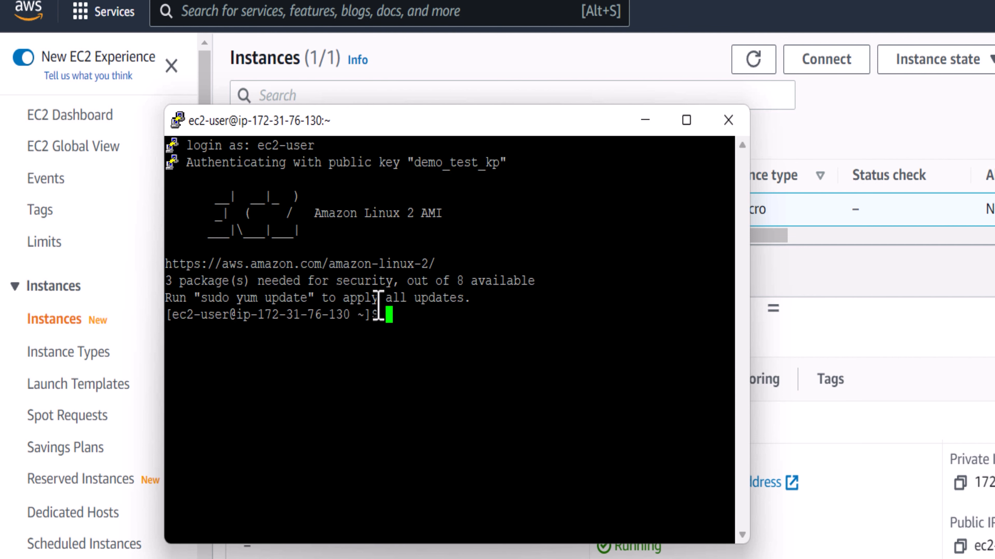
Maximize the terminal, run sudo yum update and confirm the package installation with y
click(686, 120)
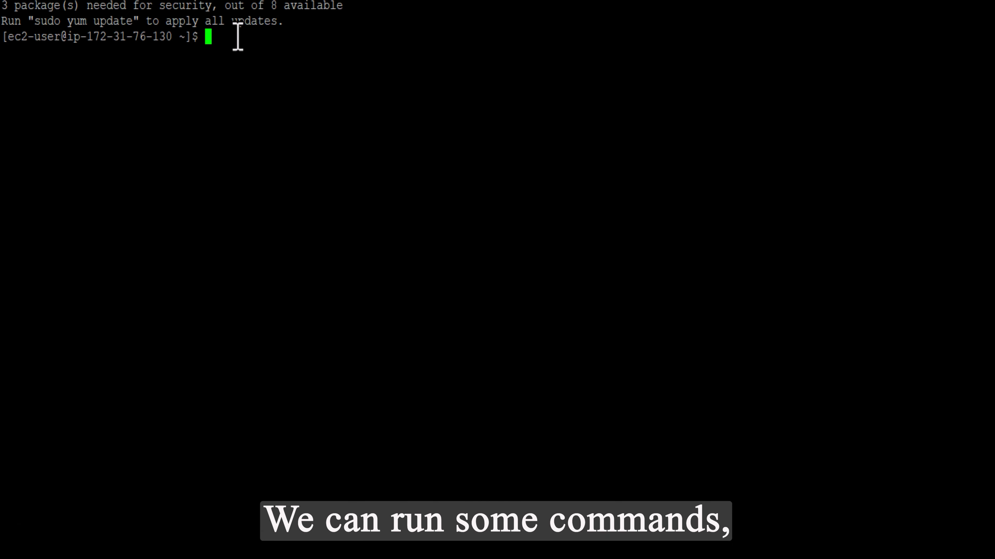
text(sudo yum update)
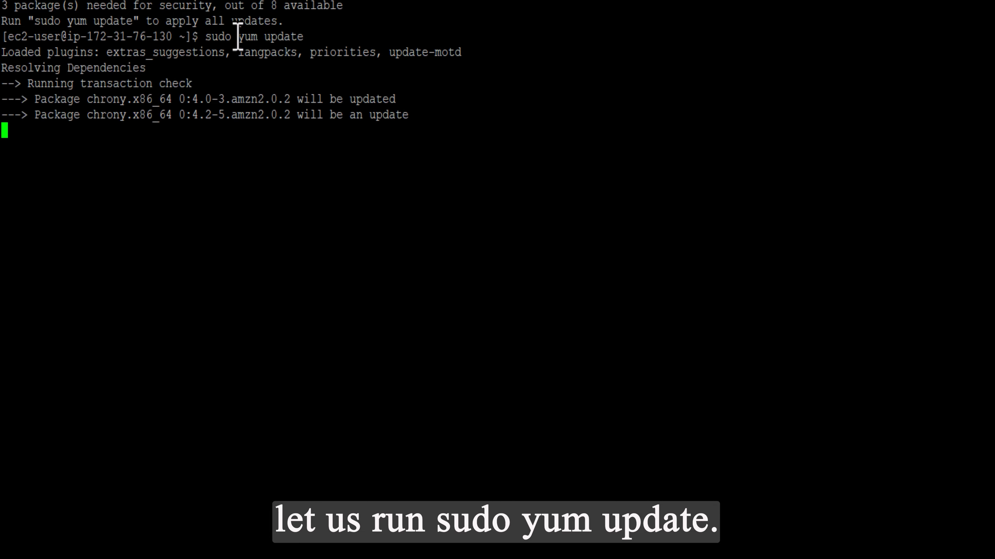
text(y)
key(Return)
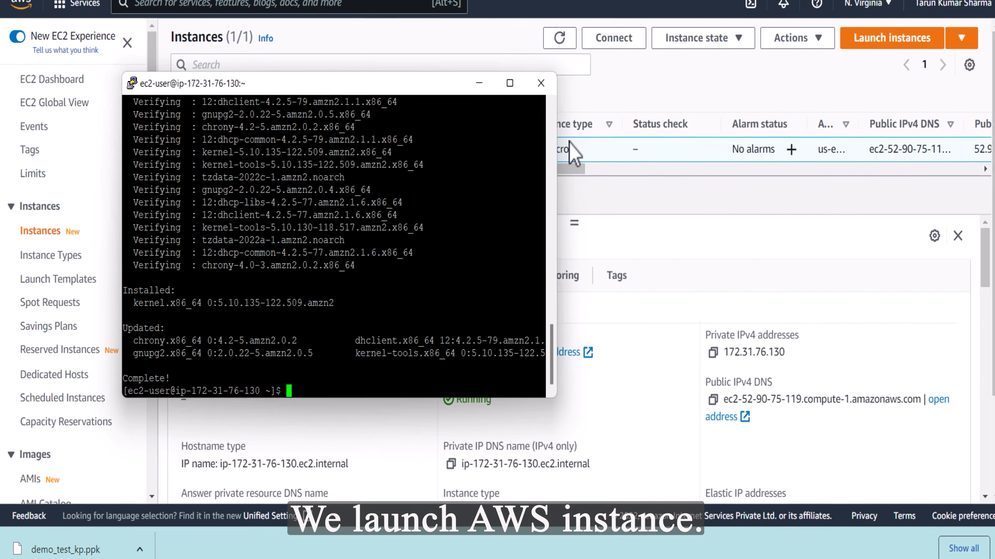
Switch from the PuTTY terminal back to the EC2 console, stop the Demo_1 instance and refresh the instance list
click(475, 85)
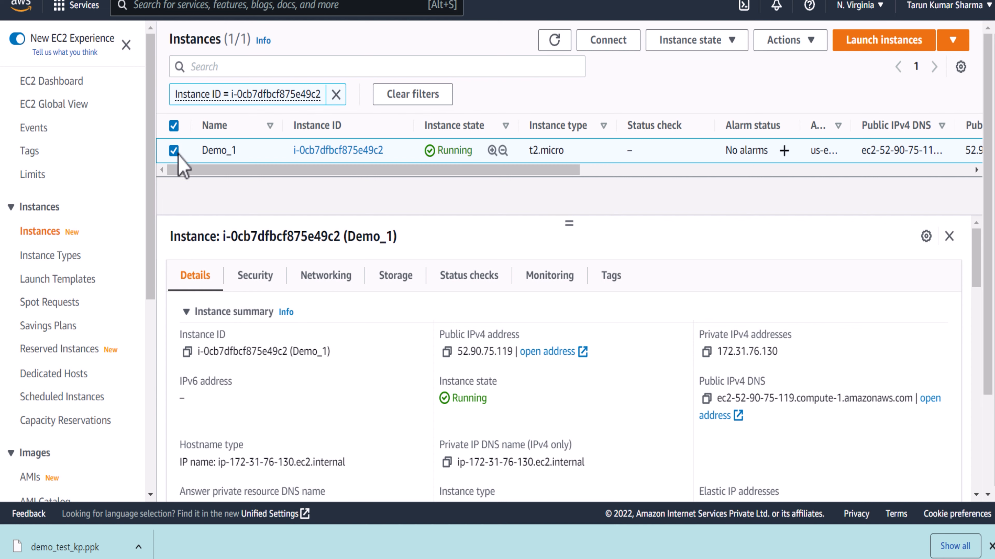
click(730, 41)
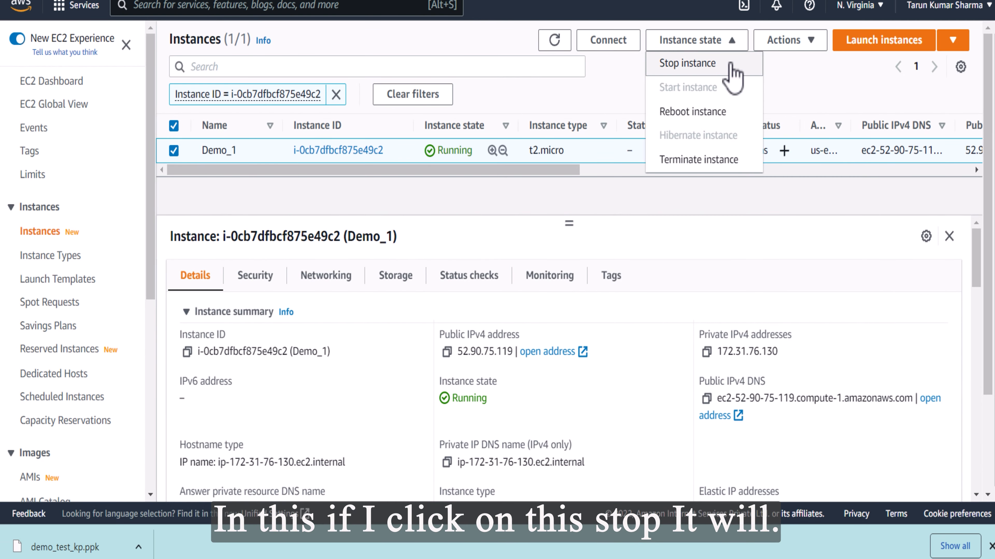
click(730, 66)
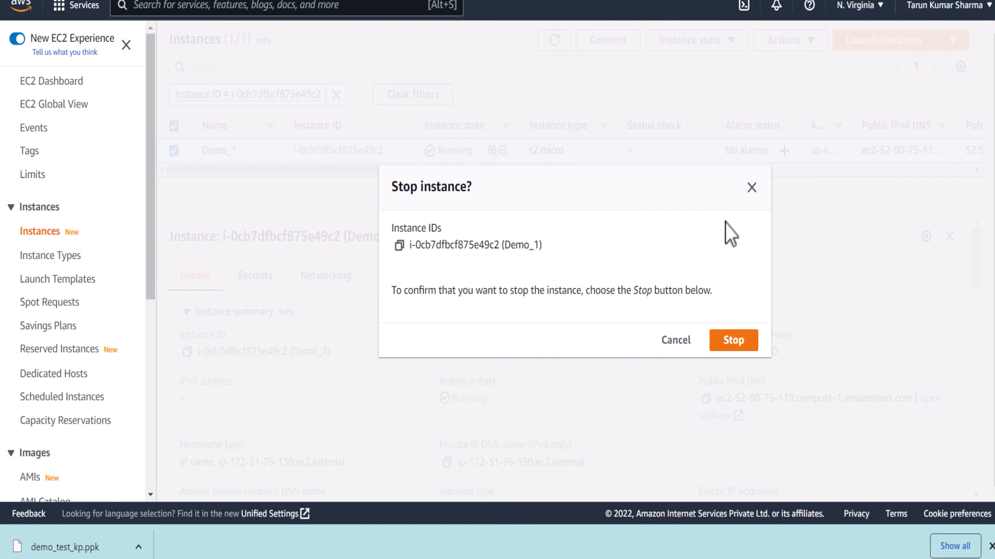
click(733, 340)
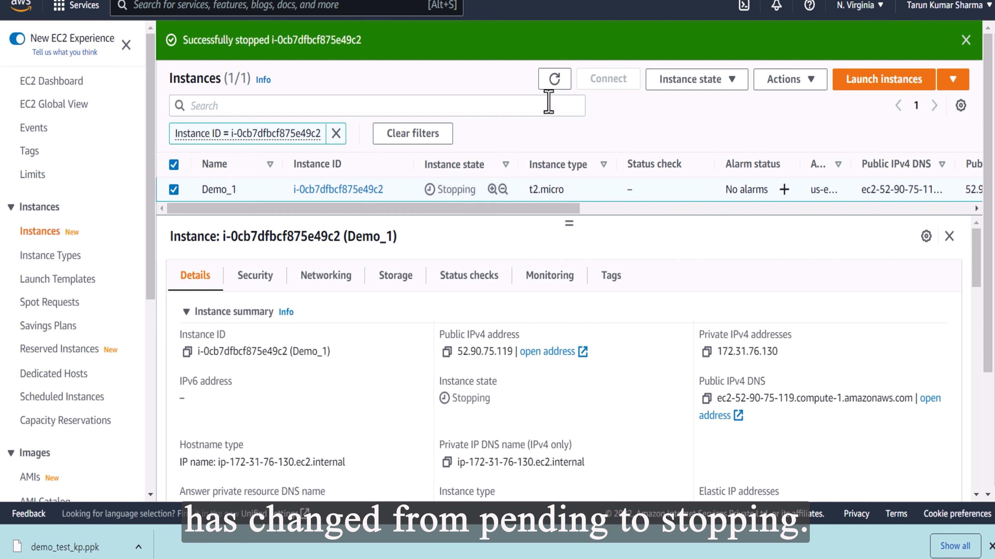
click(558, 81)
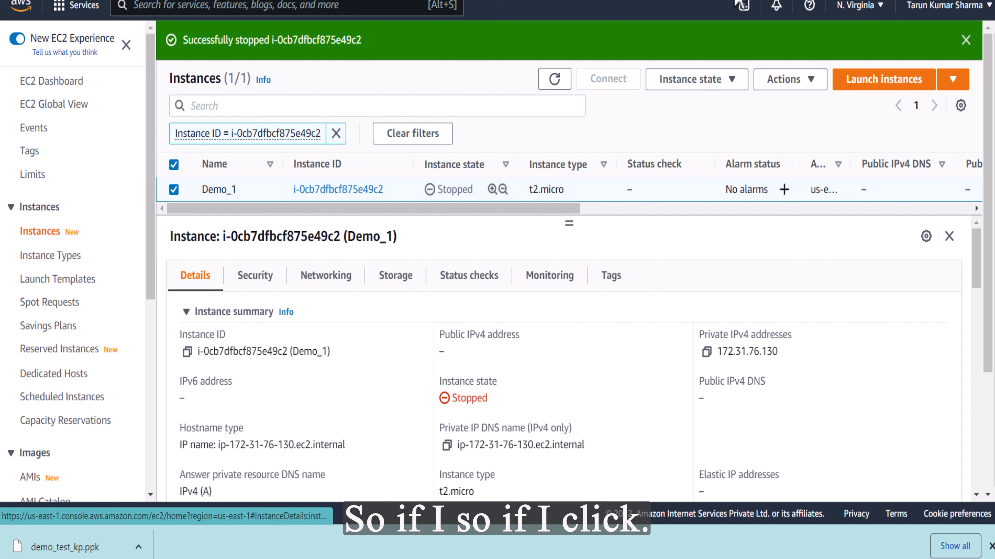
Start the stopped Demo_1 instance again and enlarge the instance list area so its row is shown
click(732, 79)
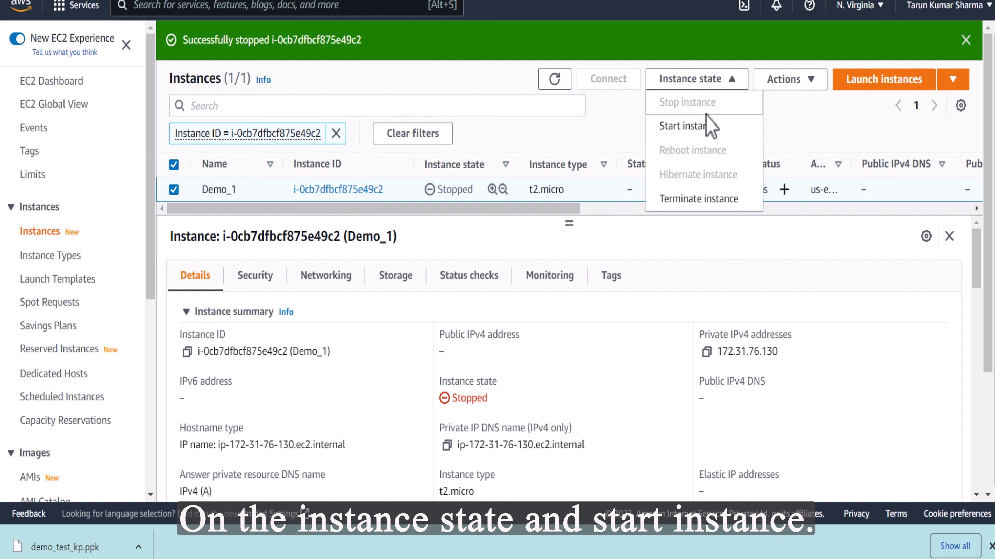
click(701, 129)
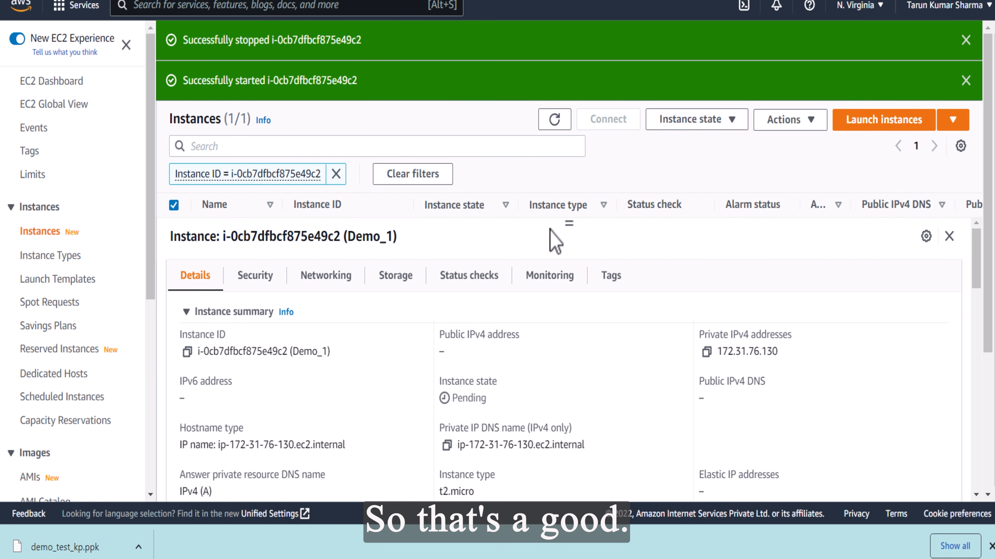
drag(569, 223, 569, 253)
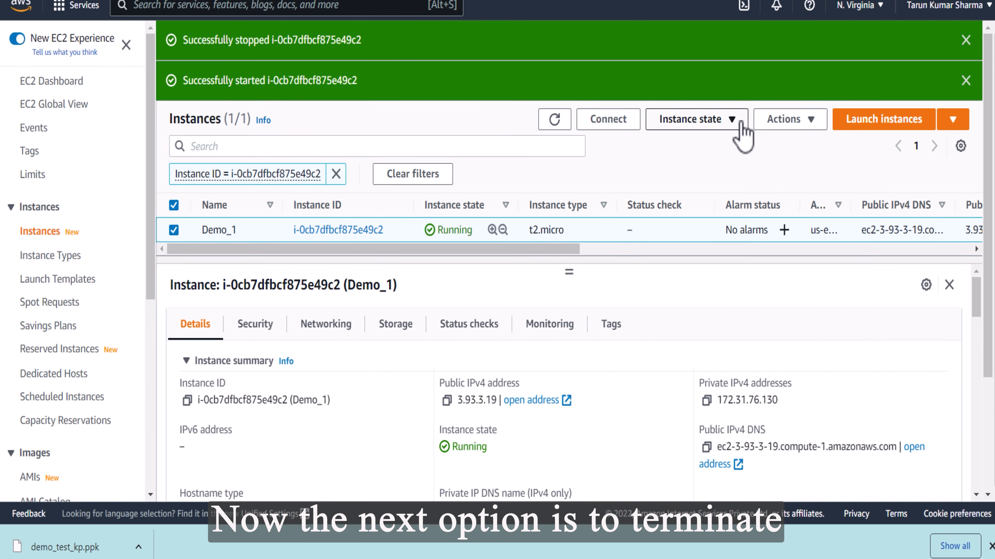
Open the Connect to instance page for Demo_1 and review the Session Manager and SSH client connection methods
click(732, 121)
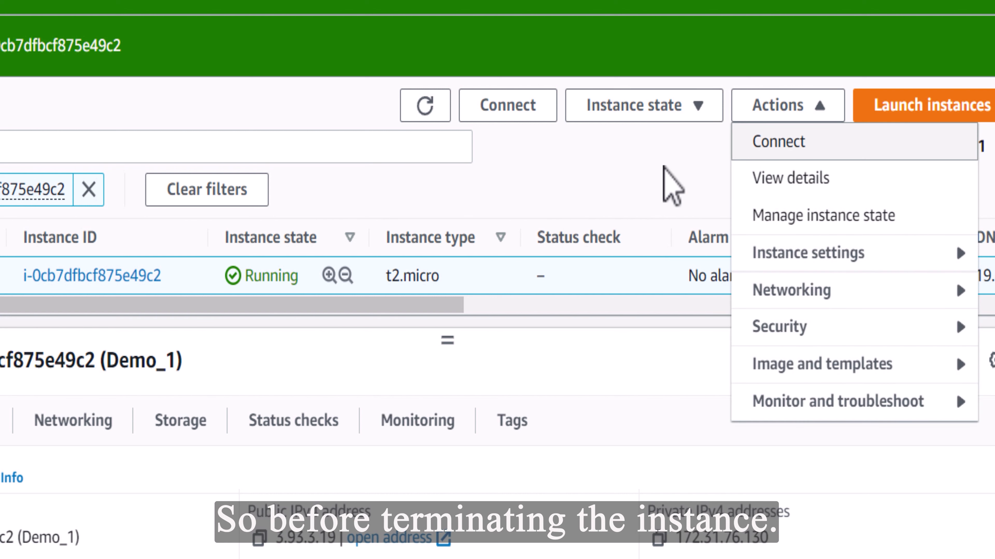
click(821, 108)
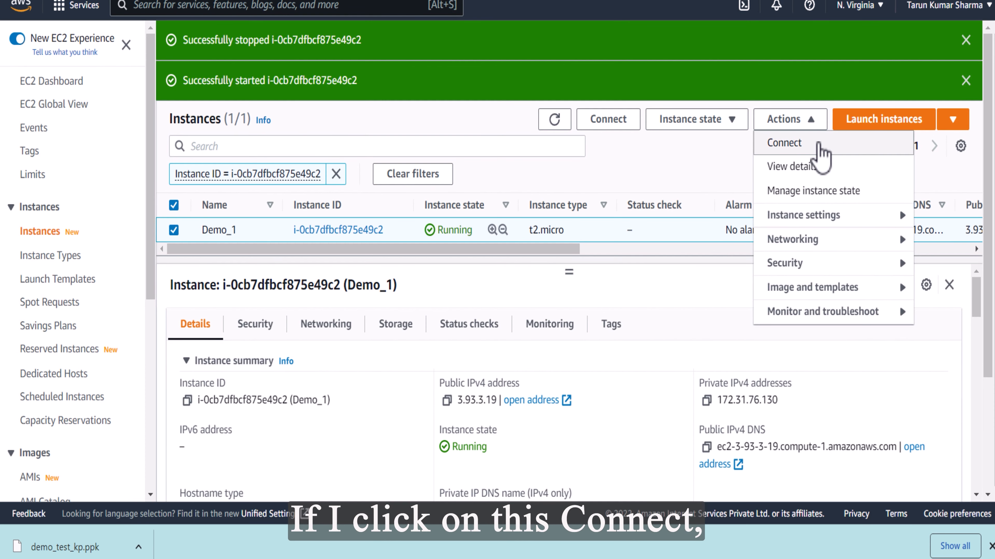
click(829, 148)
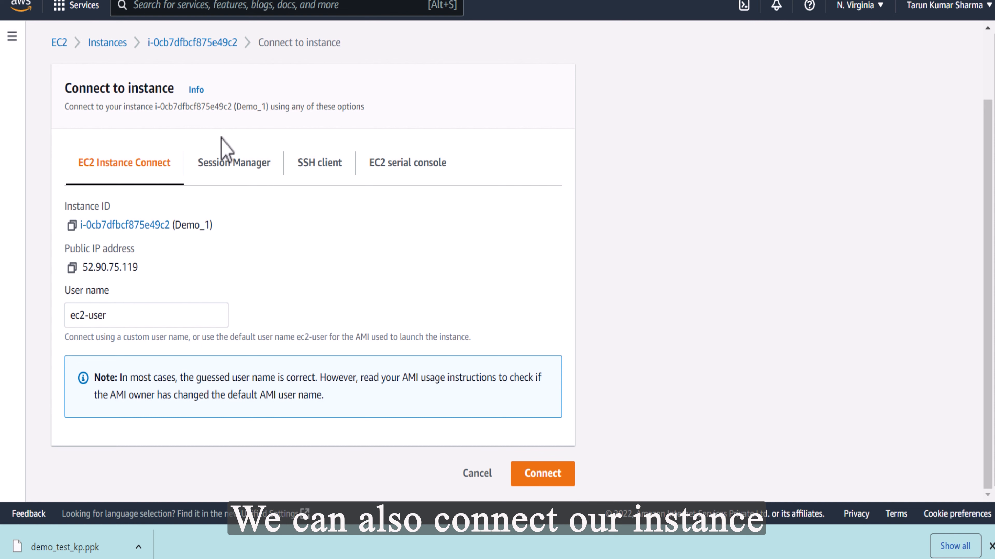
click(236, 174)
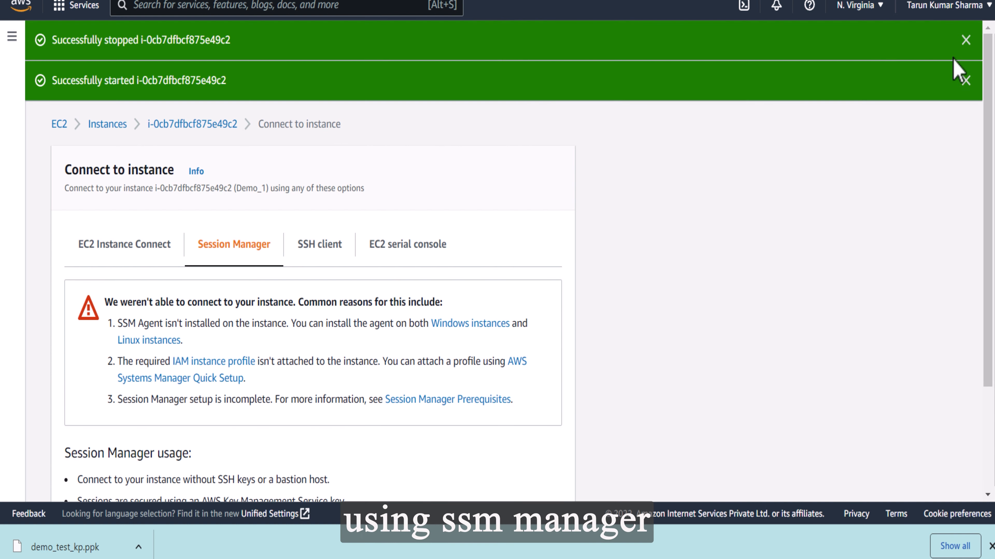
click(326, 250)
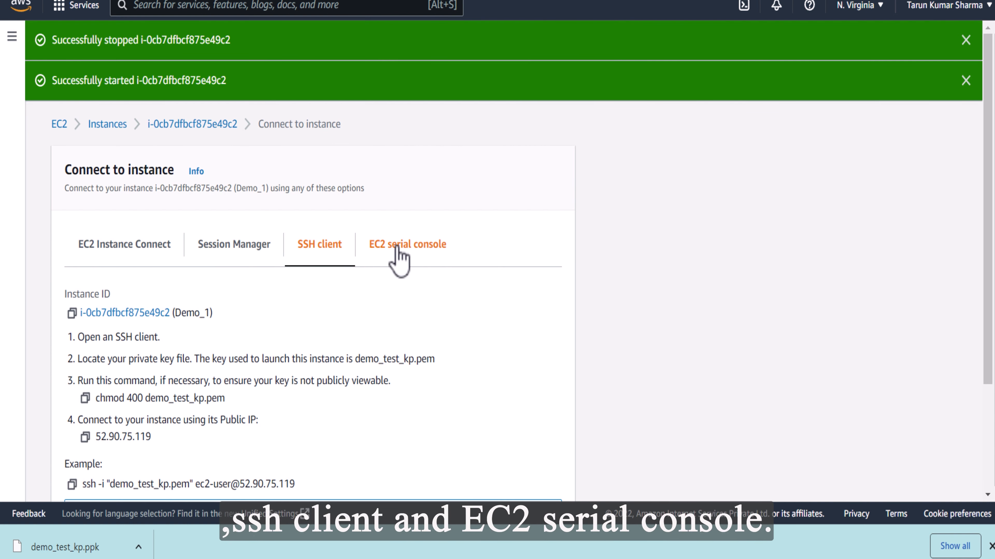
scroll(395, 255, down, 3)
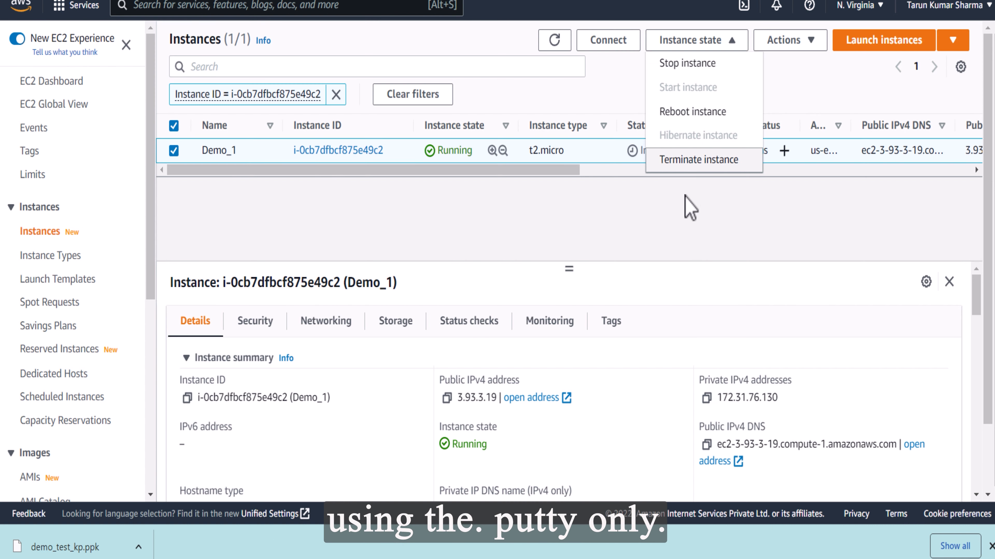
click(690, 114)
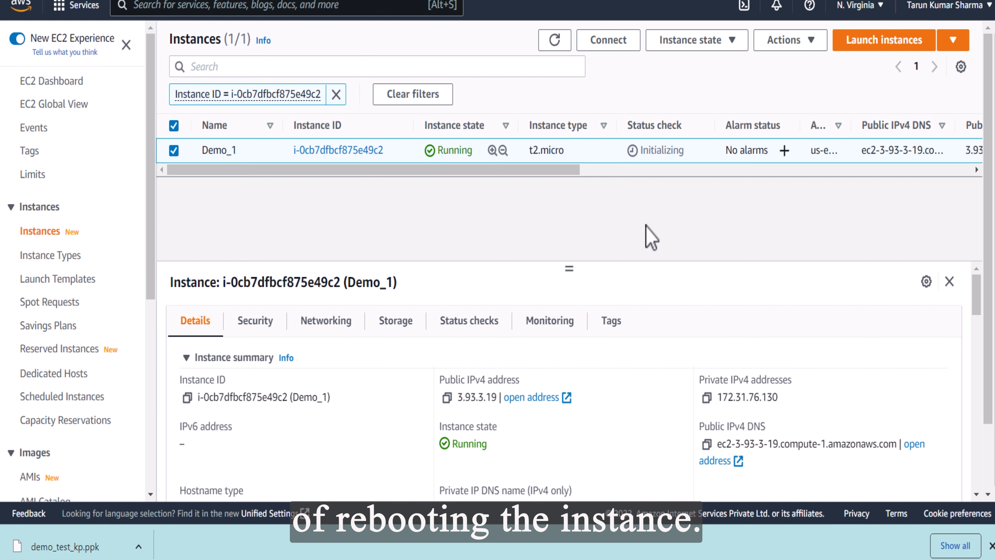
Terminate the Demo_1 instance and confirm the deletion of its root EBS volume
click(736, 42)
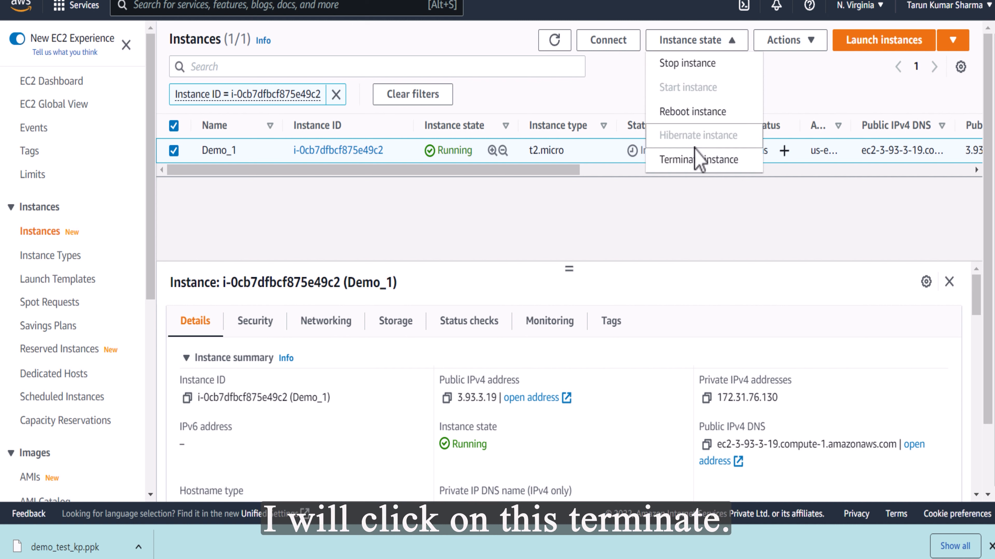
click(701, 161)
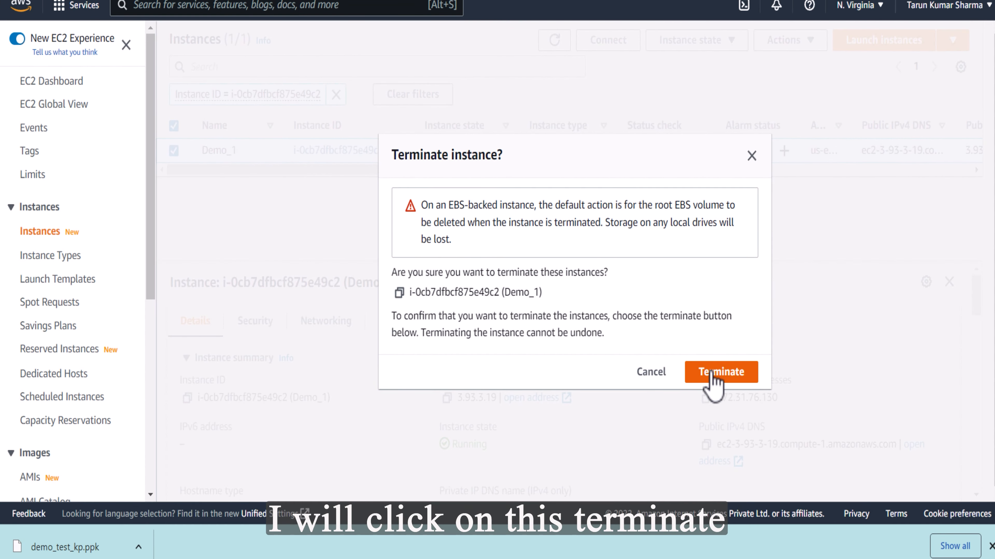
click(711, 373)
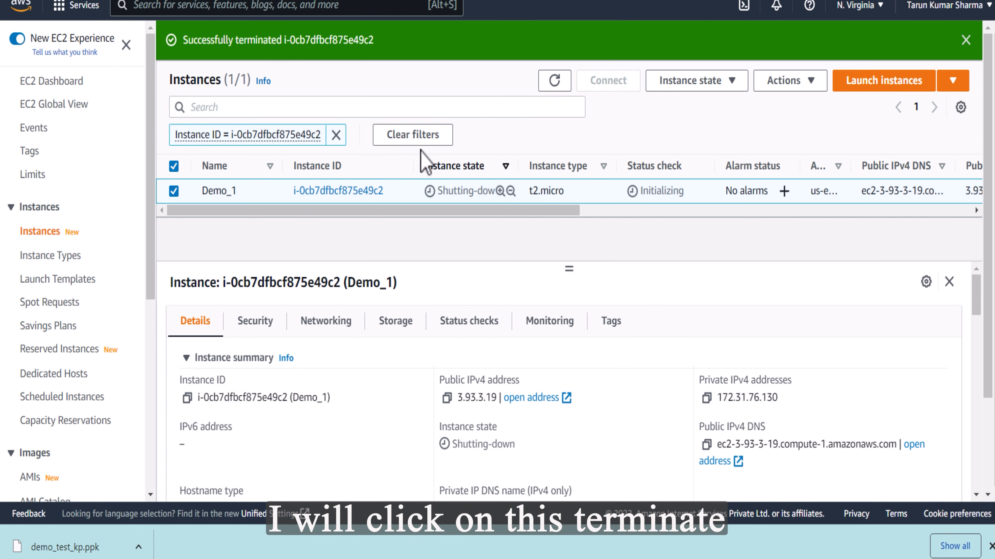